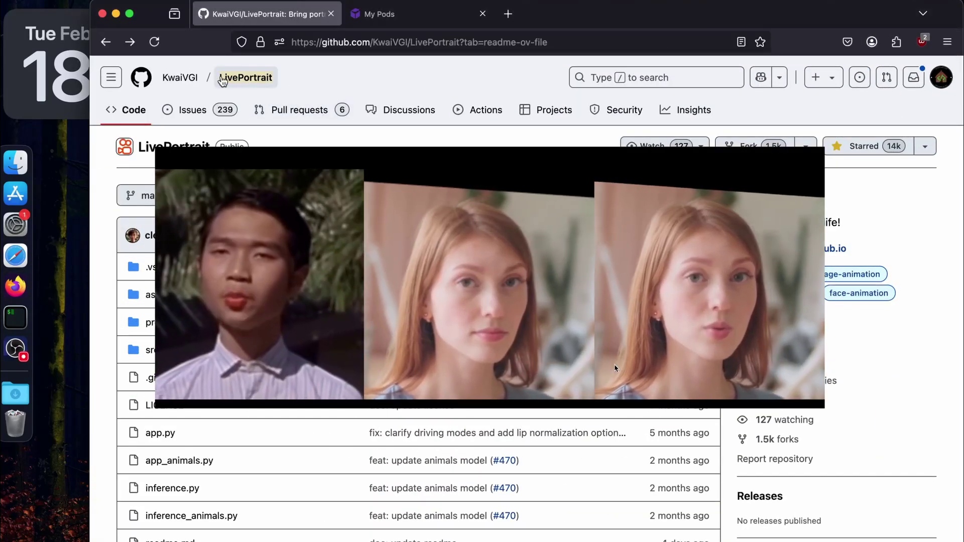
Step: Bring up the link context menu for the README's Hugging Face Spaces badge
scroll(416, 301, "down", 3)
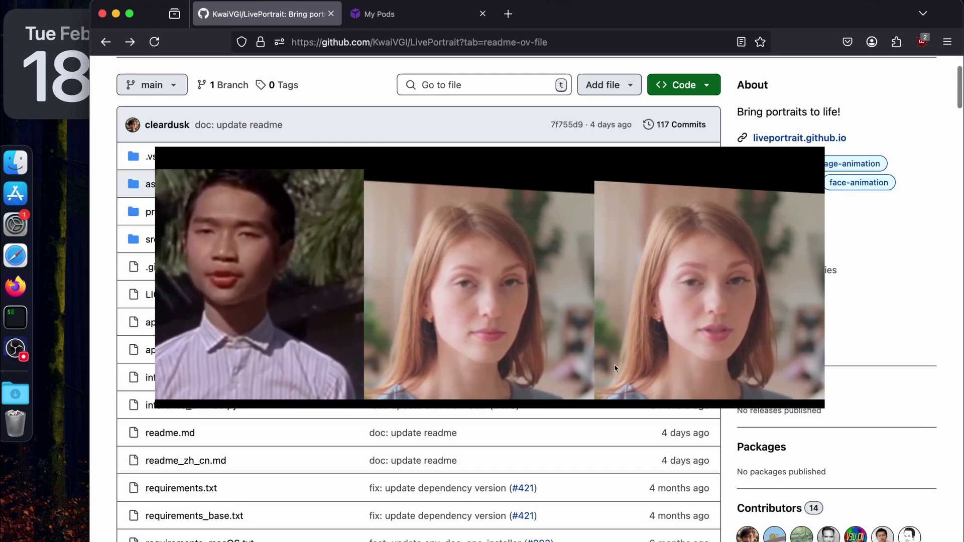
scroll(615, 368, "down", 15)
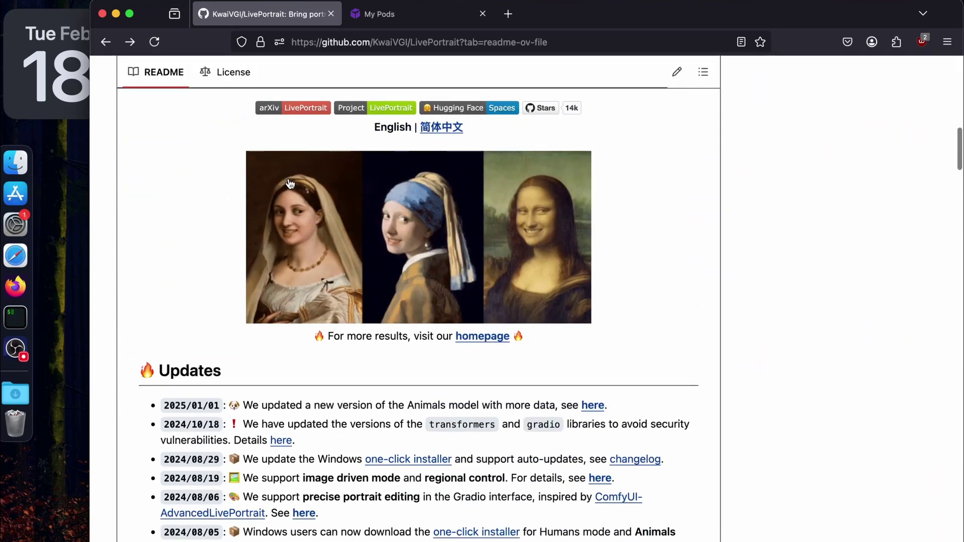
left_click(379, 16)
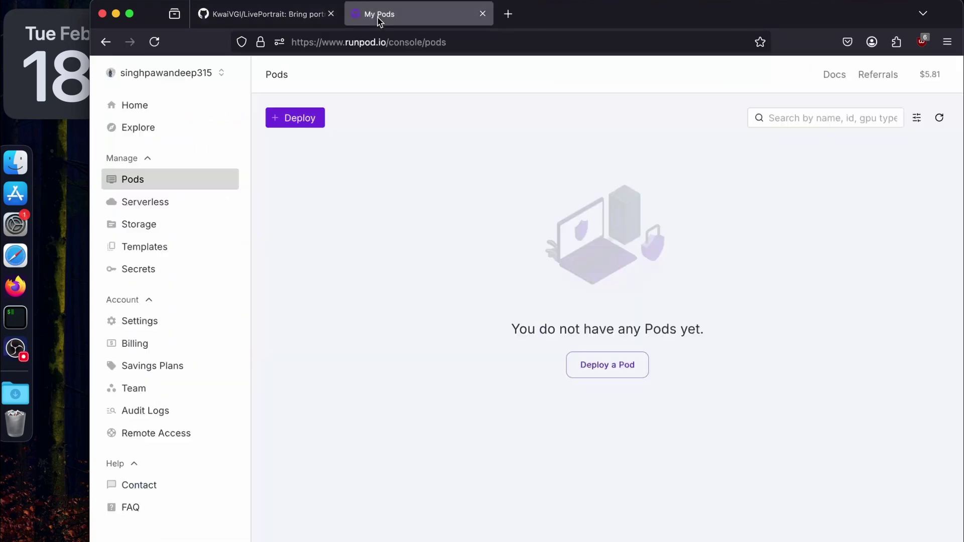
left_click(258, 20)
scroll(270, 236, "up", 2)
right_click(472, 186)
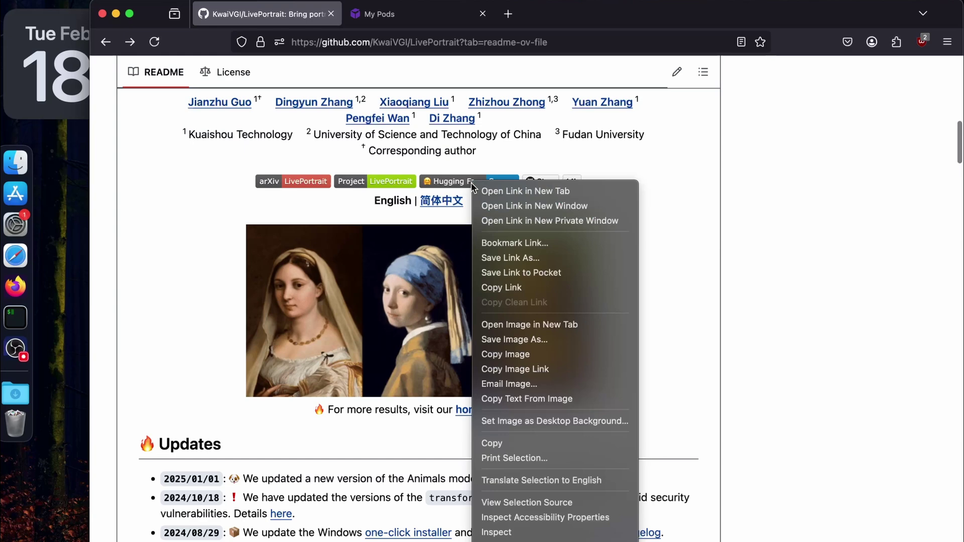
Step: Open the LivePortrait Hugging Face Space in a new tab and scroll to its examples
left_click(525, 191)
left_click(371, 15)
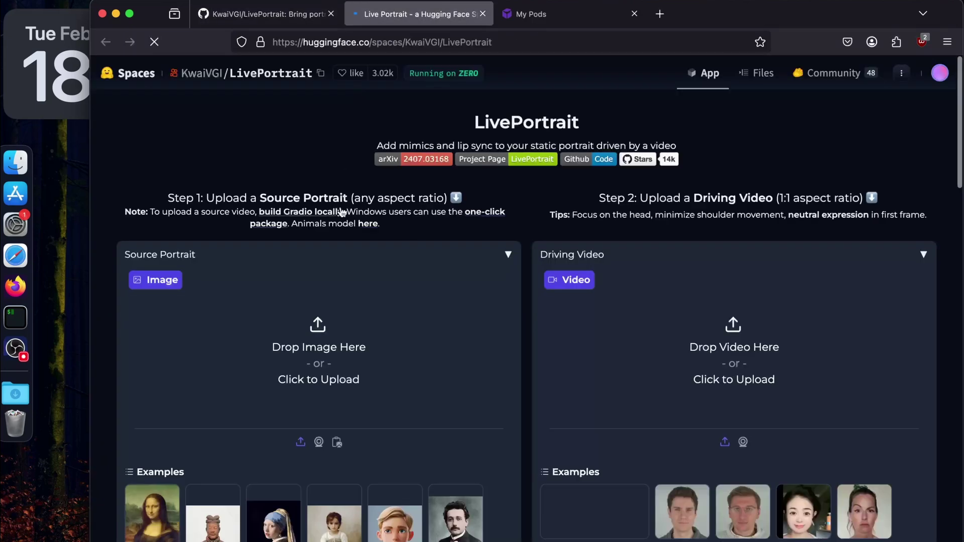
scroll(342, 212, "down", 1)
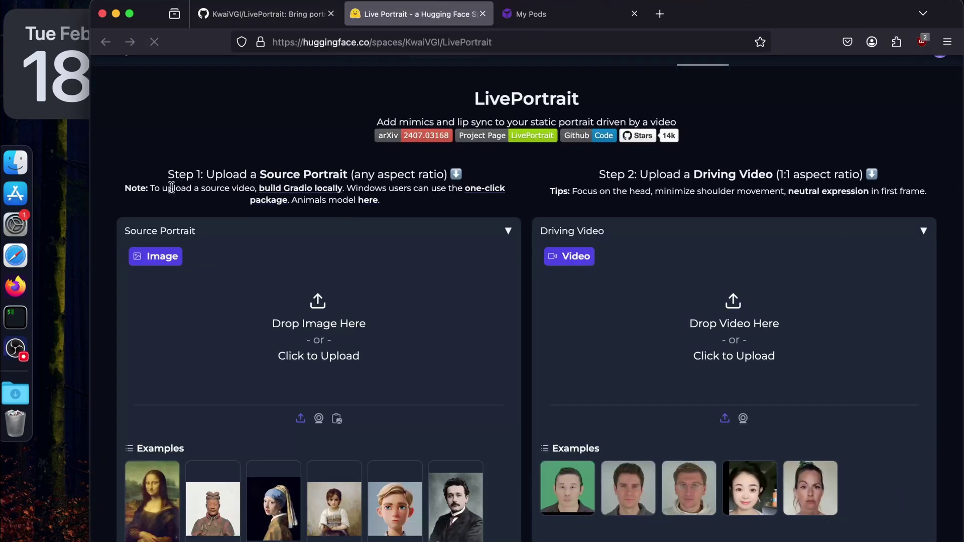
left_click_drag(151, 188, 386, 202)
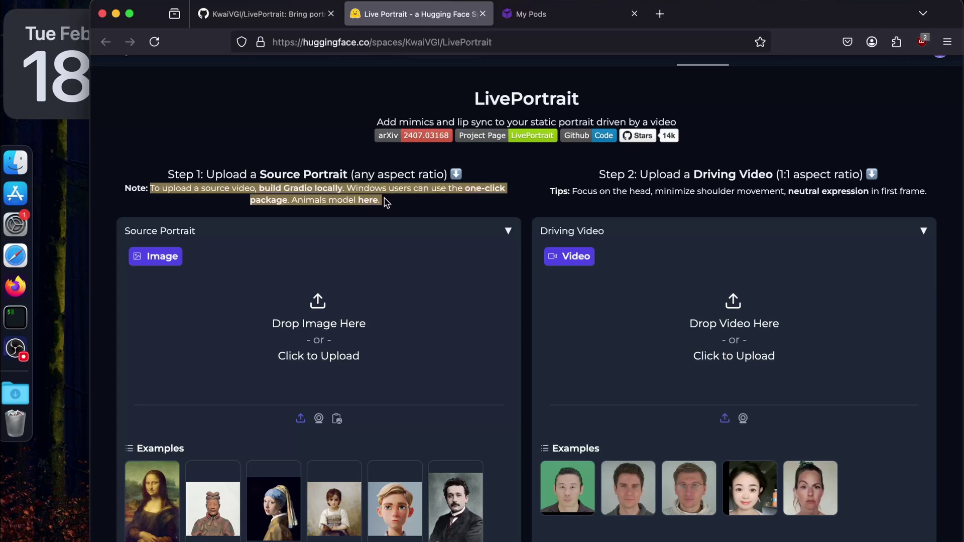
scroll(386, 202, "down", 3)
Step: Load the Mona Lisa portrait and green-screen driving video examples, then close the Space
left_click(157, 427)
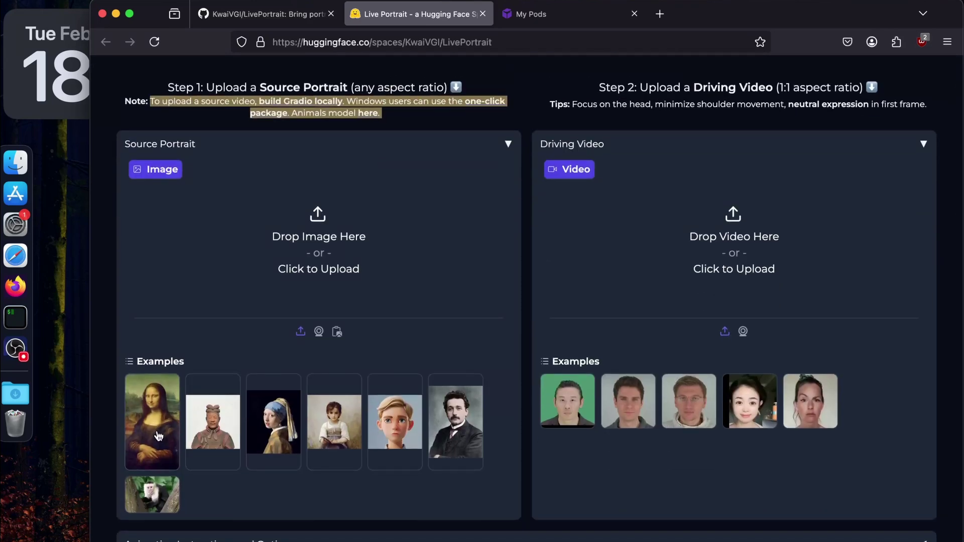
scroll(290, 252, "down", 3)
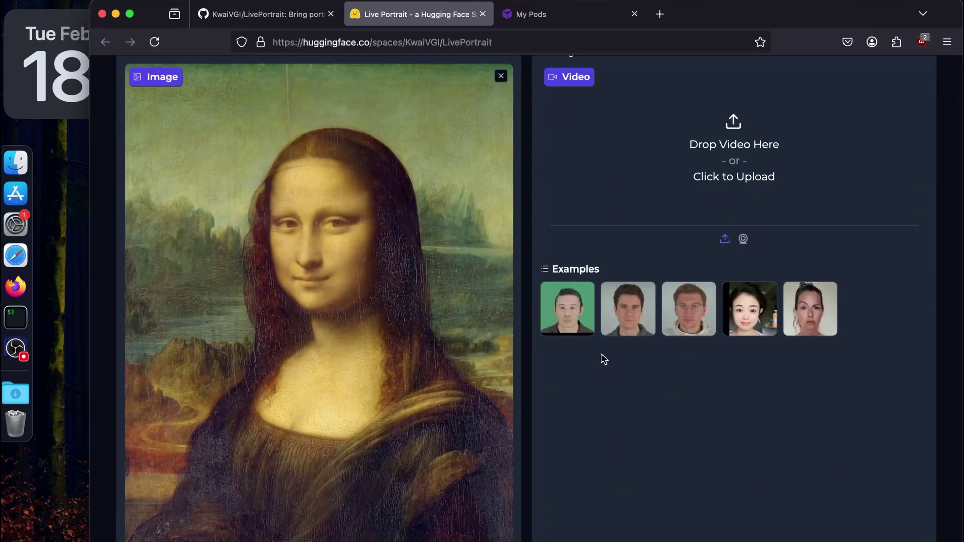
left_click(560, 321)
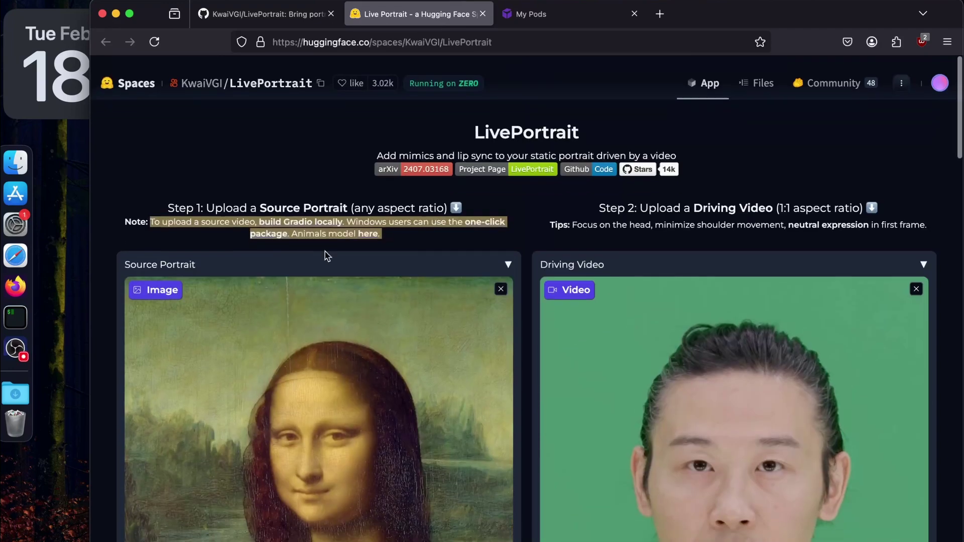
left_click_drag(245, 211, 384, 225)
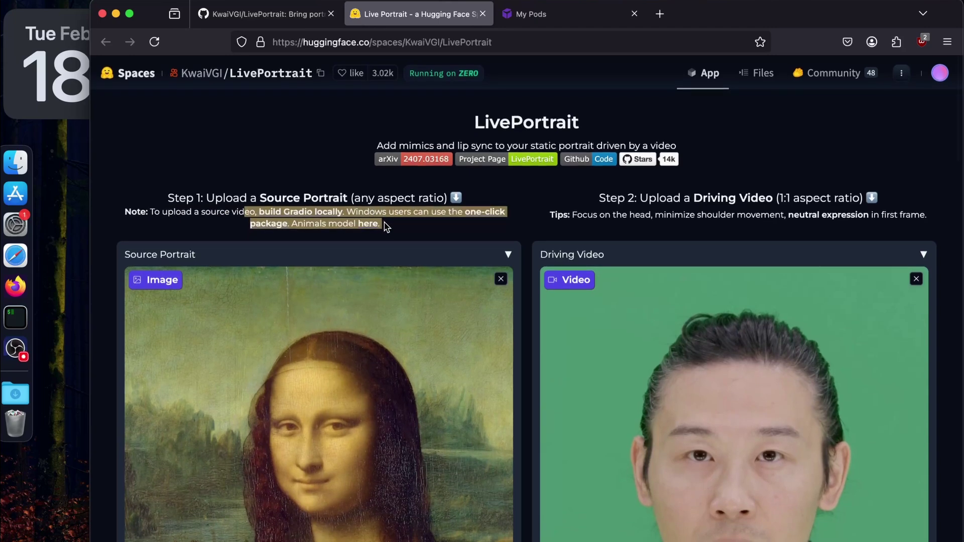
left_click(483, 13)
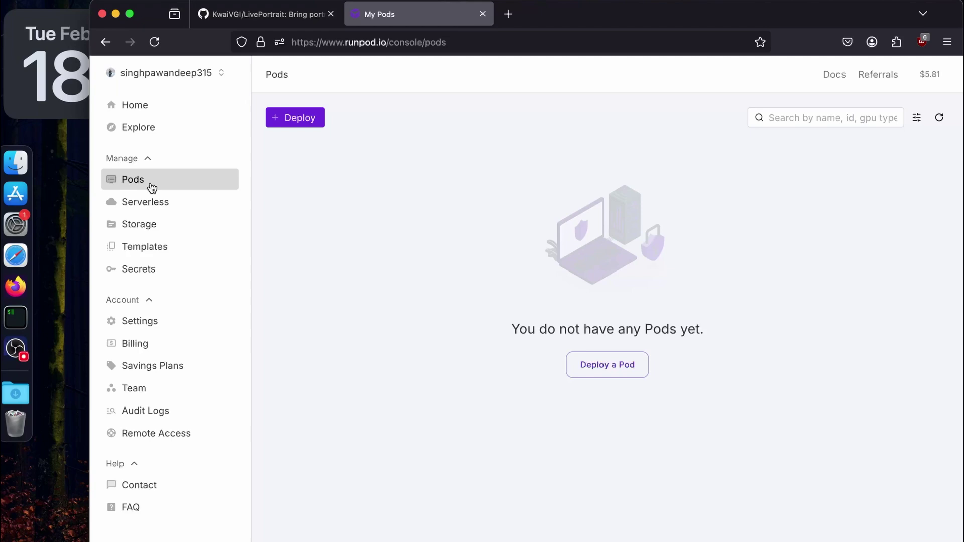
Step: Start a new GPU pod on Community Cloud and choose the RTX A4000 at $0.17/hr
left_click(295, 117)
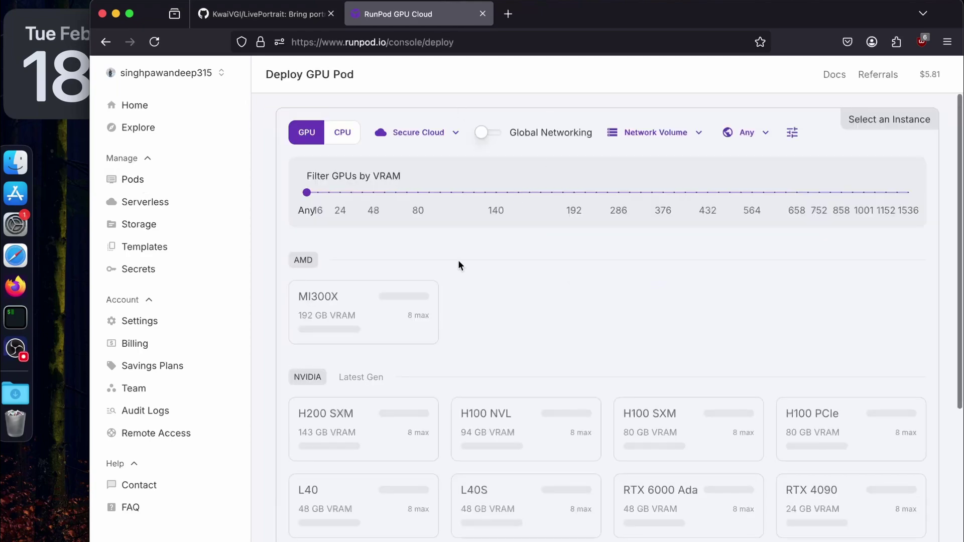
left_click(440, 138)
left_click(430, 193)
scroll(472, 242, "down", 10)
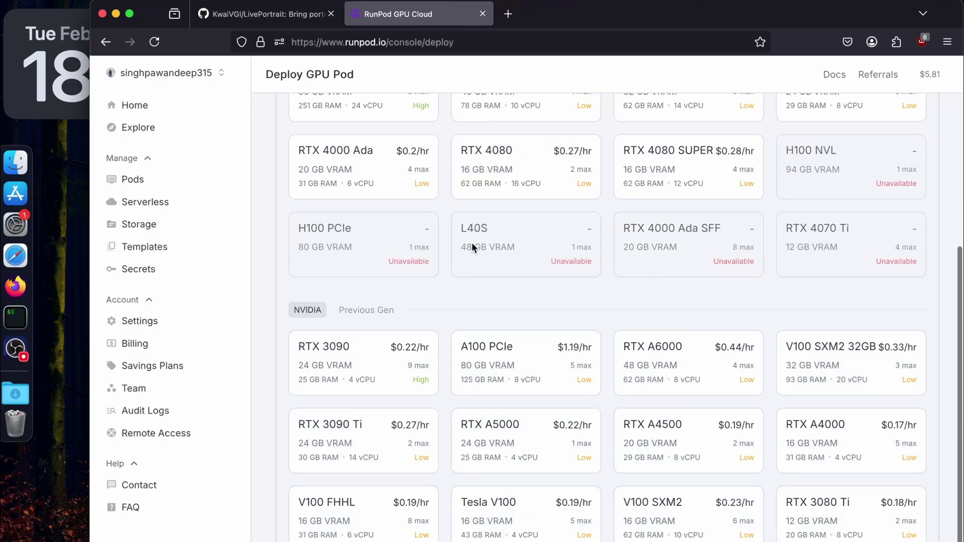
scroll(472, 243, "up", 1)
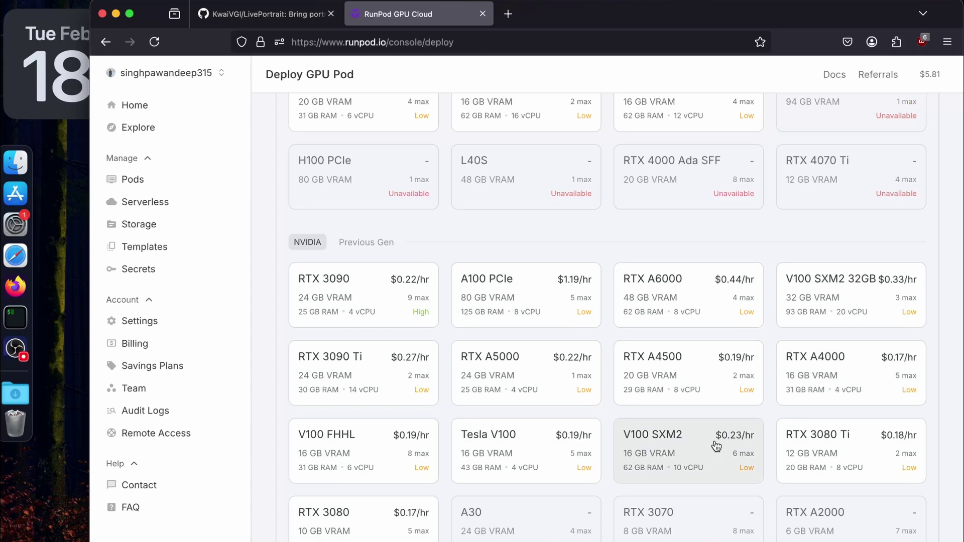
left_click(851, 372)
scroll(851, 371, "down", 2)
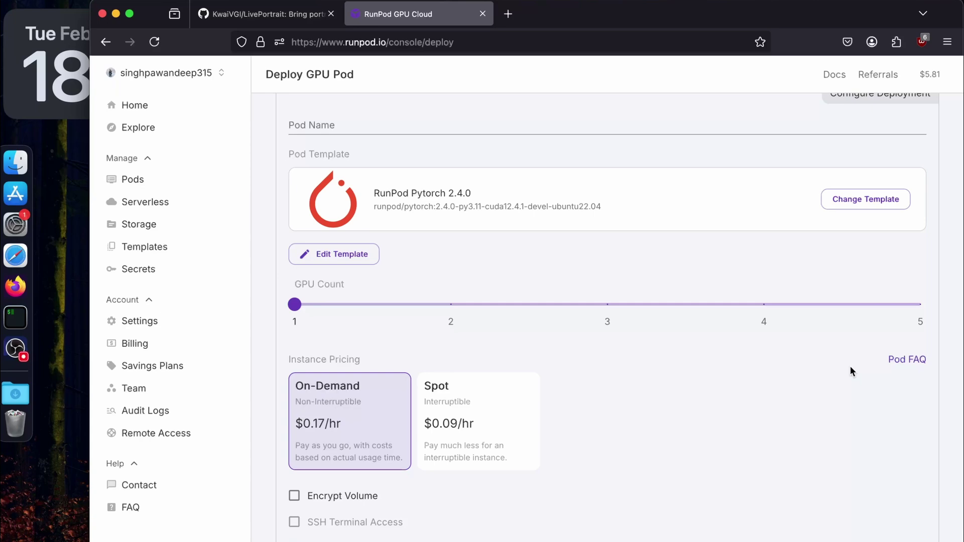
Step: Change the pod template to RunPod Pytorch 2.4.0, keeping Jupyter Notebook enabled
left_click(858, 200)
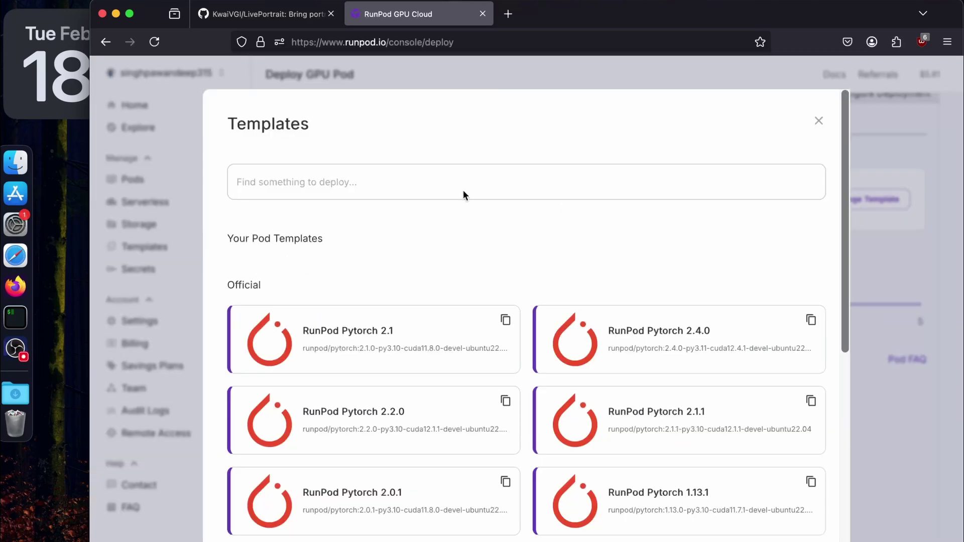
scroll(443, 300, "down", 2)
scroll(442, 300, "down", 1)
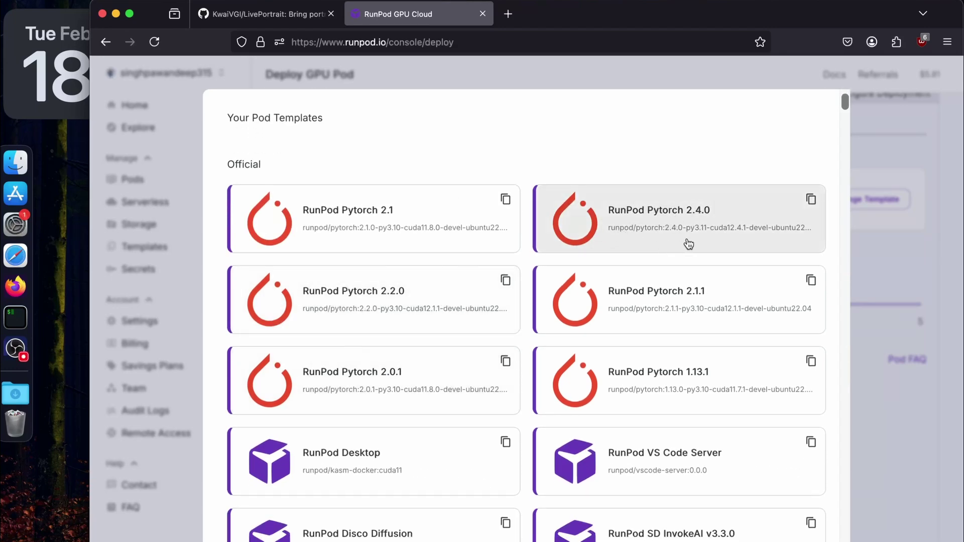
left_click(722, 239)
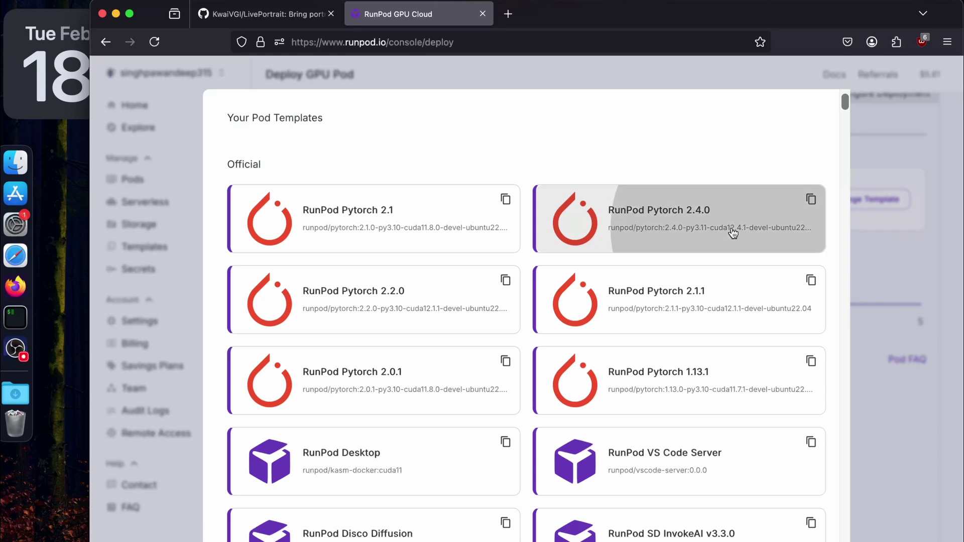
scroll(397, 238, "down", 5)
scroll(397, 241, "down", 3)
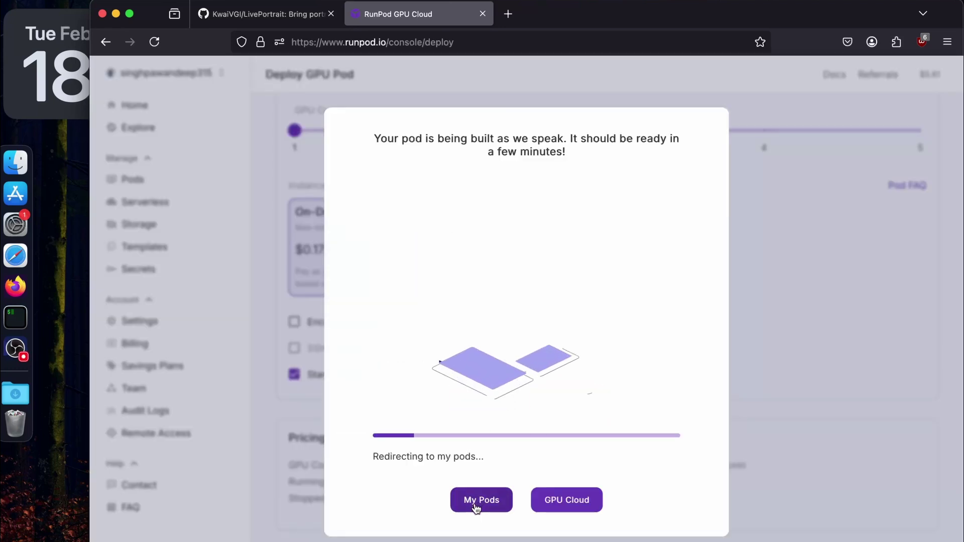
Step: Expand the new pod's details, move the browser to the right, and open a local terminal
left_click(474, 503)
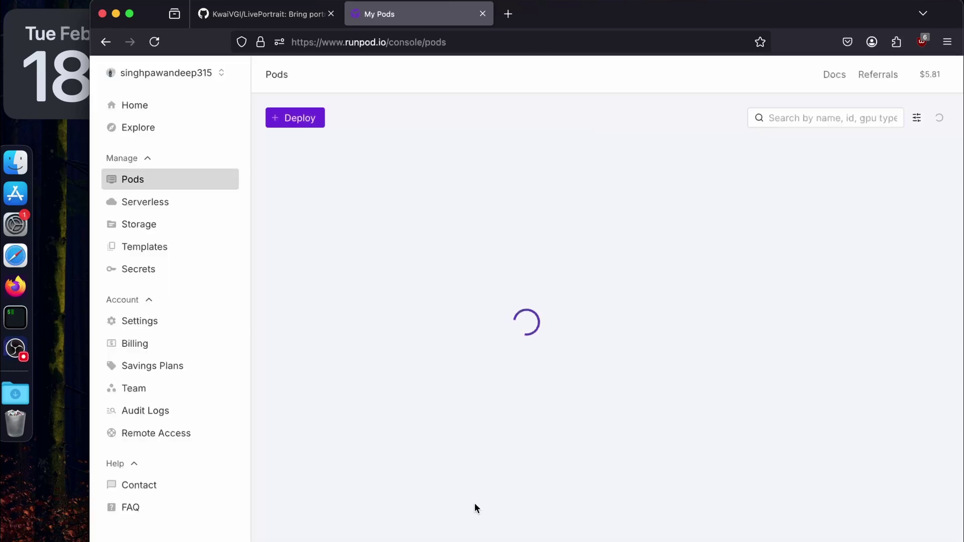
left_click(926, 186)
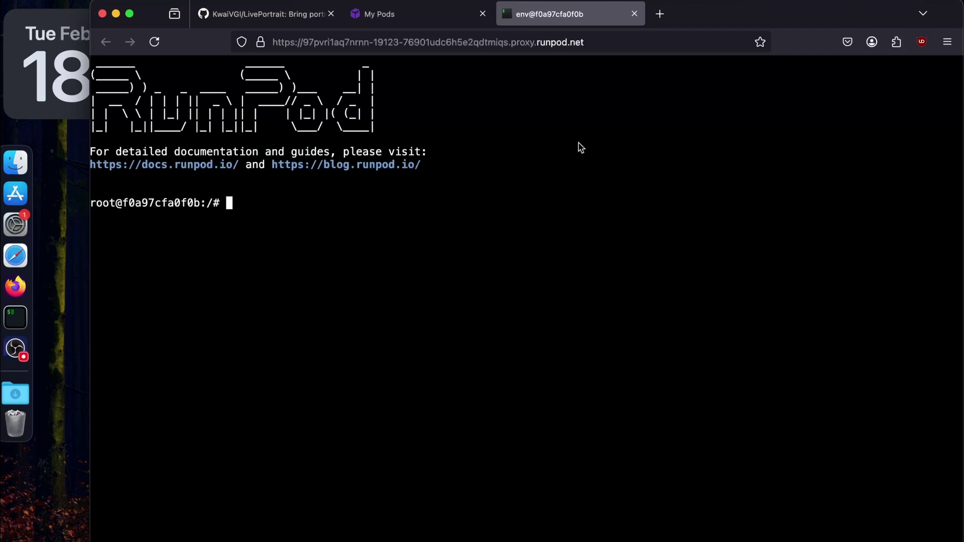
left_click_drag(89, 298, 425, 311)
left_click(9, 327)
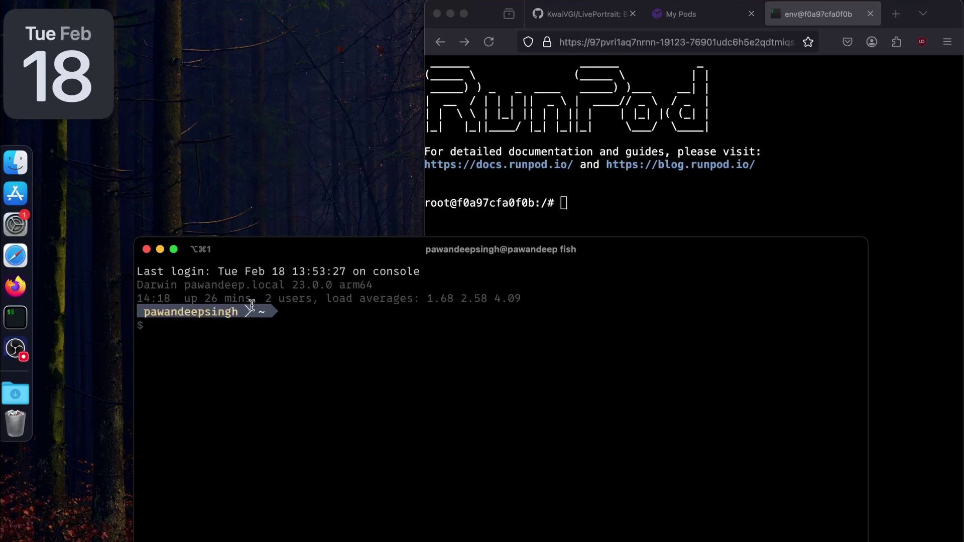
Step: Clear the local terminal, check its directory with pwd, then quit it
key("ctrl+l")
type("pwd")
key("Return")
key("super+q")
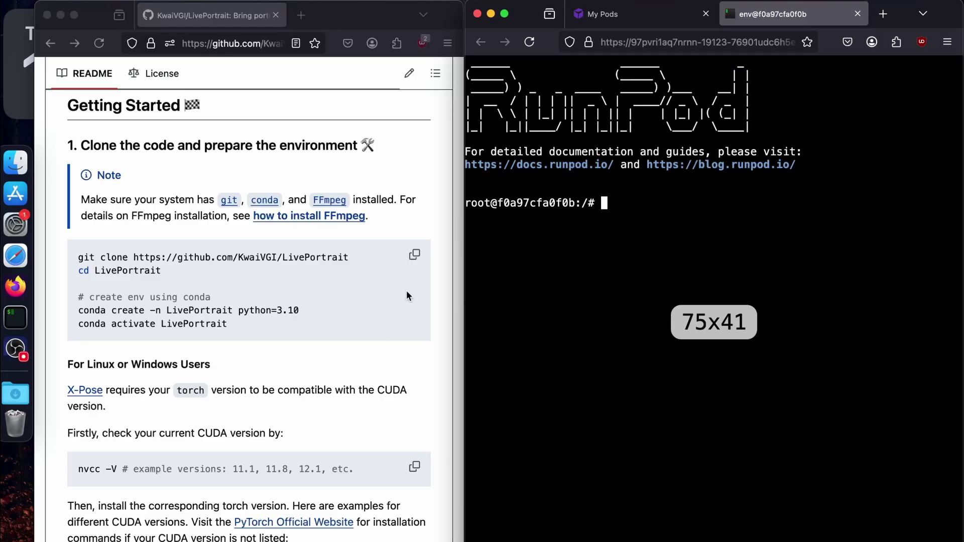
Step: In the pod's web terminal, check the directory with pwd and cd into home
type("pwd")
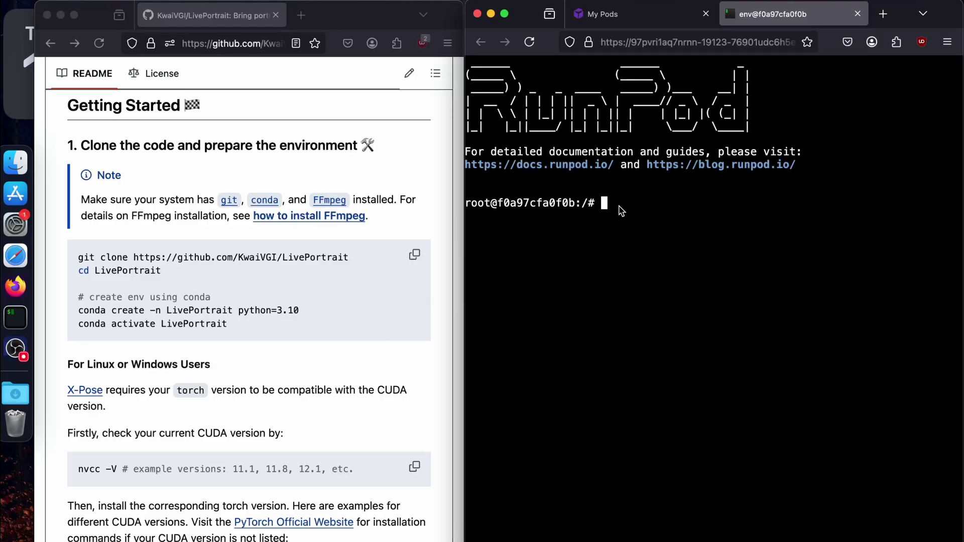
key("Return")
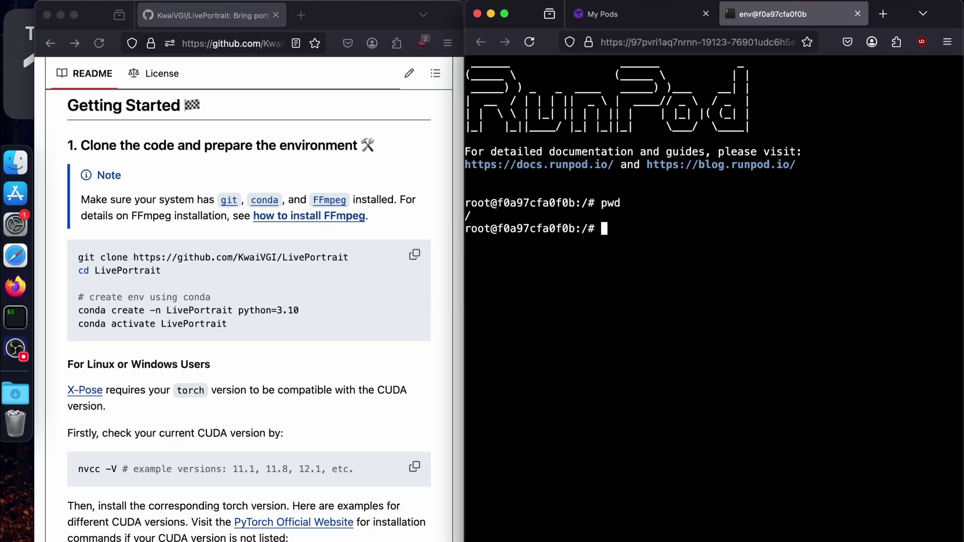
type("cd homw")
key("BackSpace")
type("e")
key("Return")
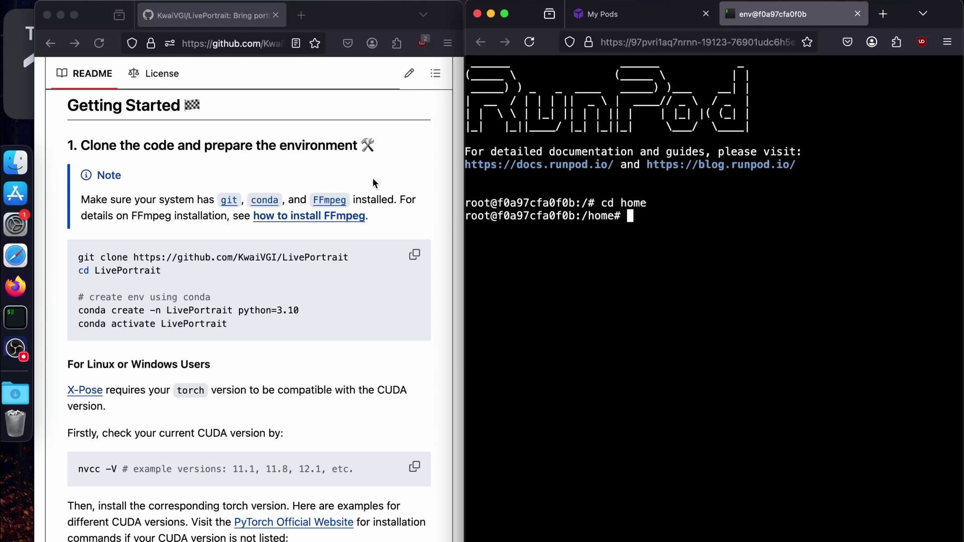
Step: Clone the LivePortrait repository using the git clone command copied from the README
left_click(303, 262)
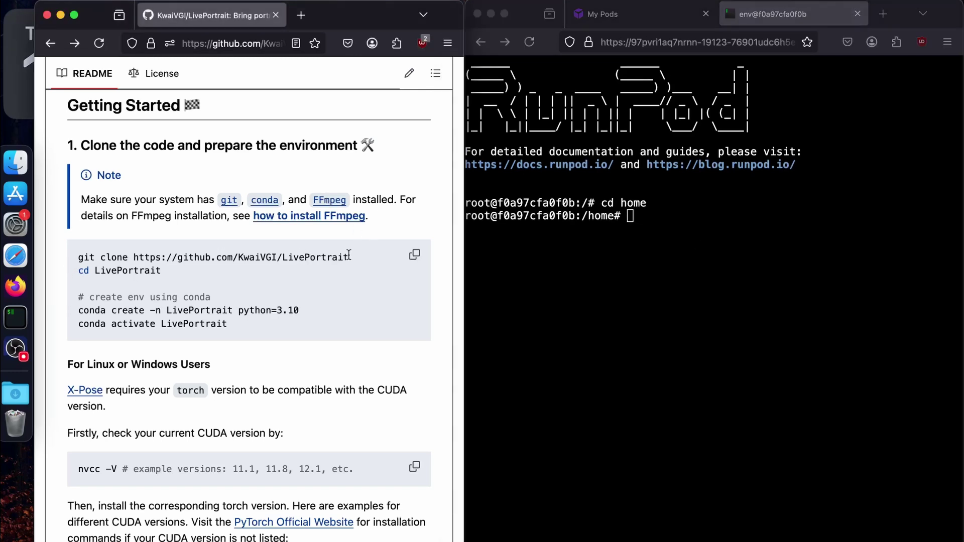
left_click(467, 276)
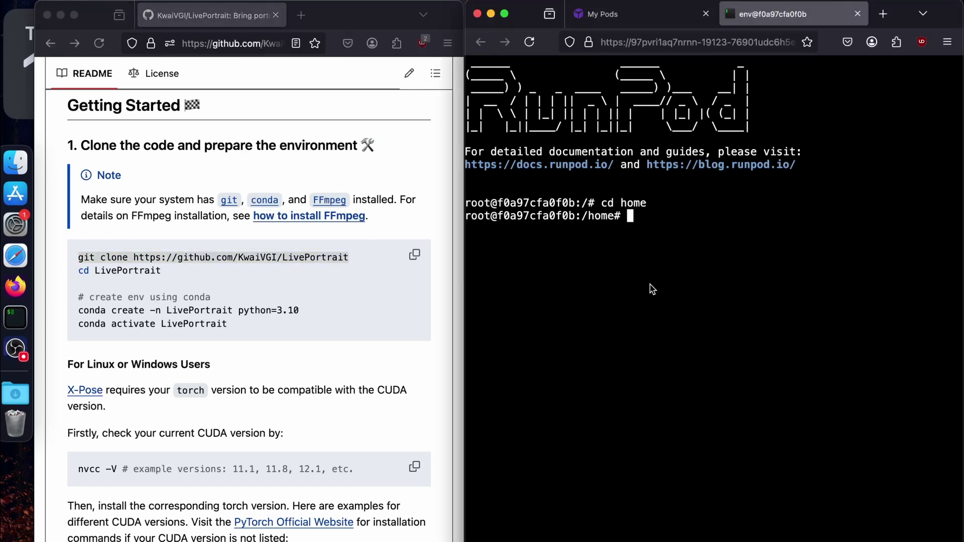
type("git clone https://github.com/KwaiVGI/LivePortrait")
key("Return")
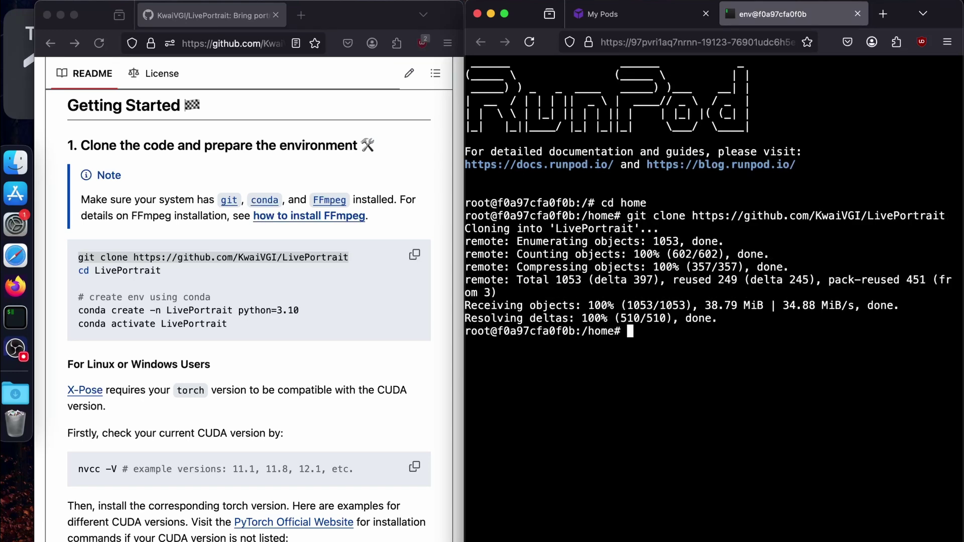
Step: Enter the LivePortrait folder, list its files, and start a pip install -r command
type("cd Li")
key("Tab")
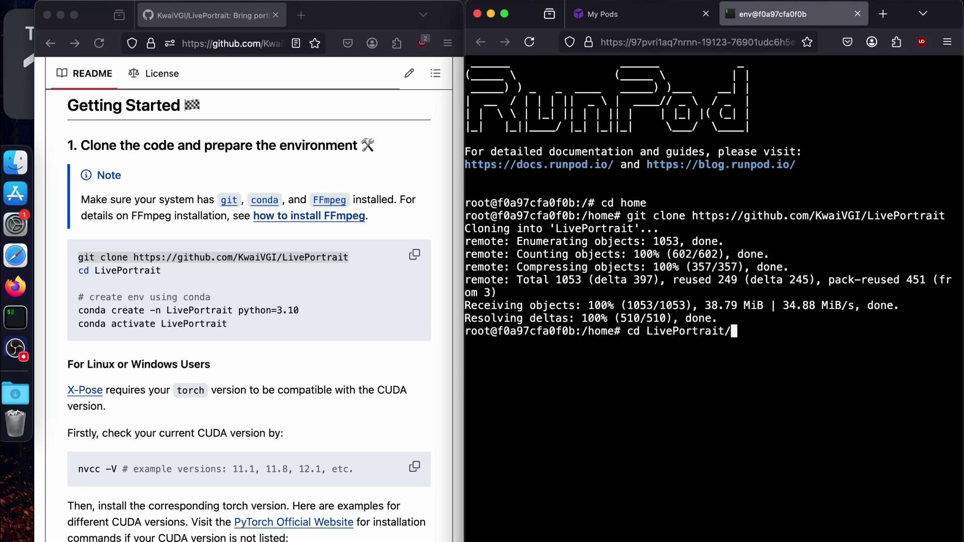
key("Return")
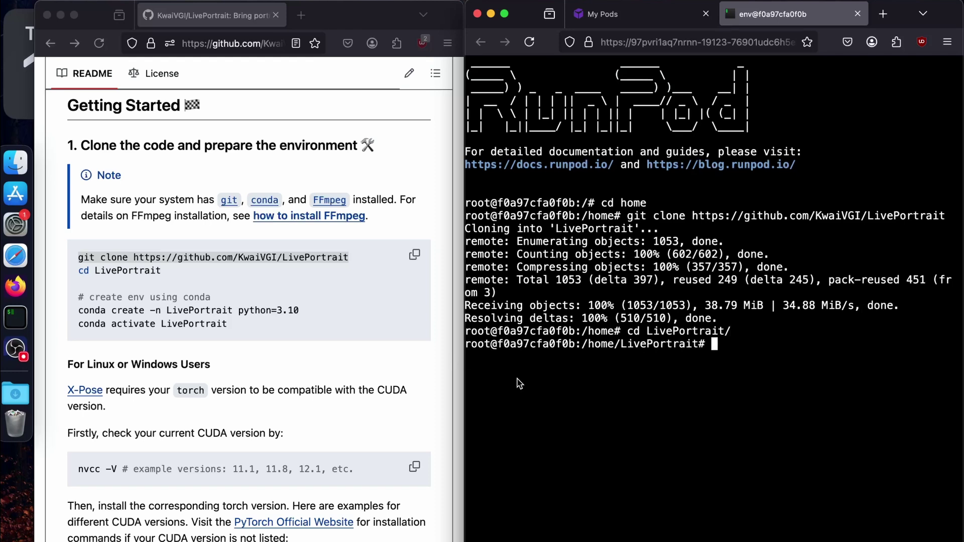
type("ls")
key("Return")
type("pip inst")
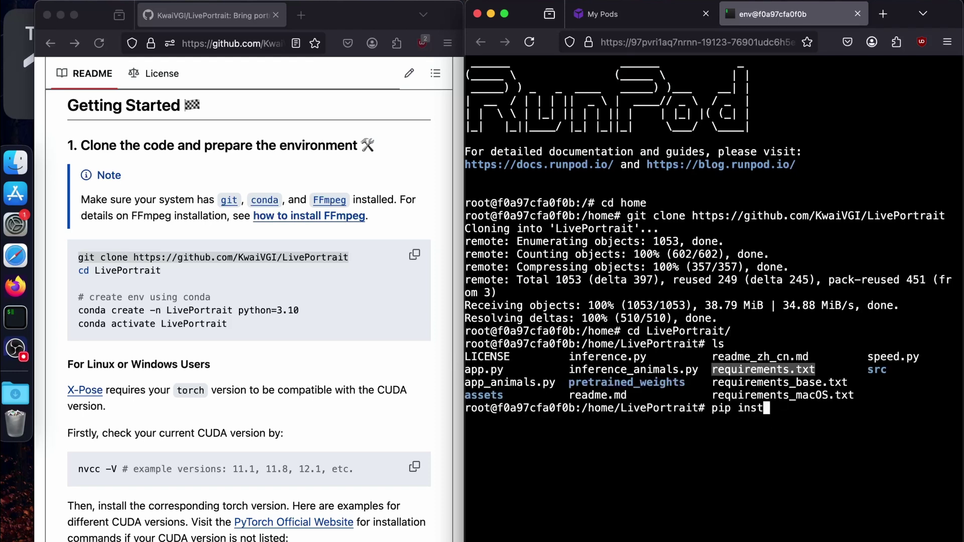
type("all -r")
type("git clone https://github.com/KwaiVGI/LivePortrait")
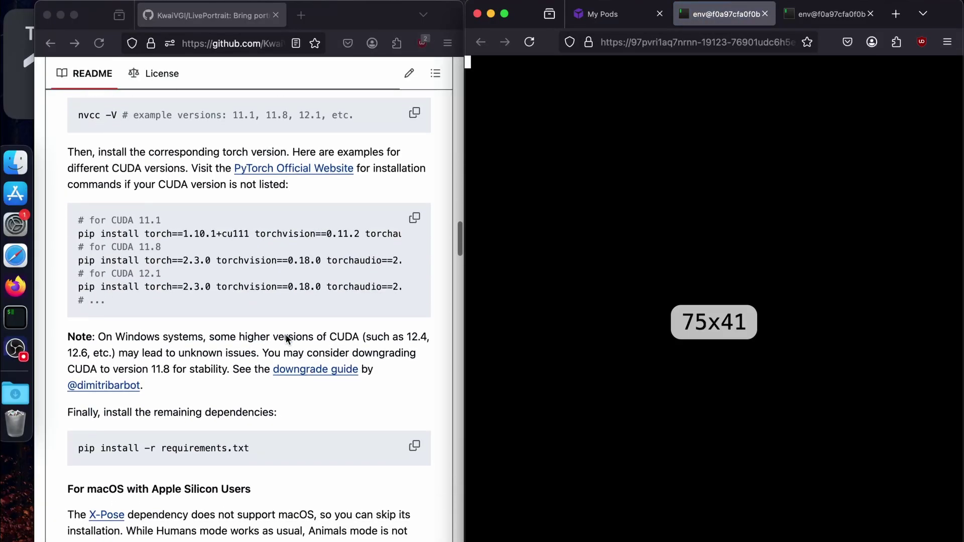
scroll(288, 340, "down", 1)
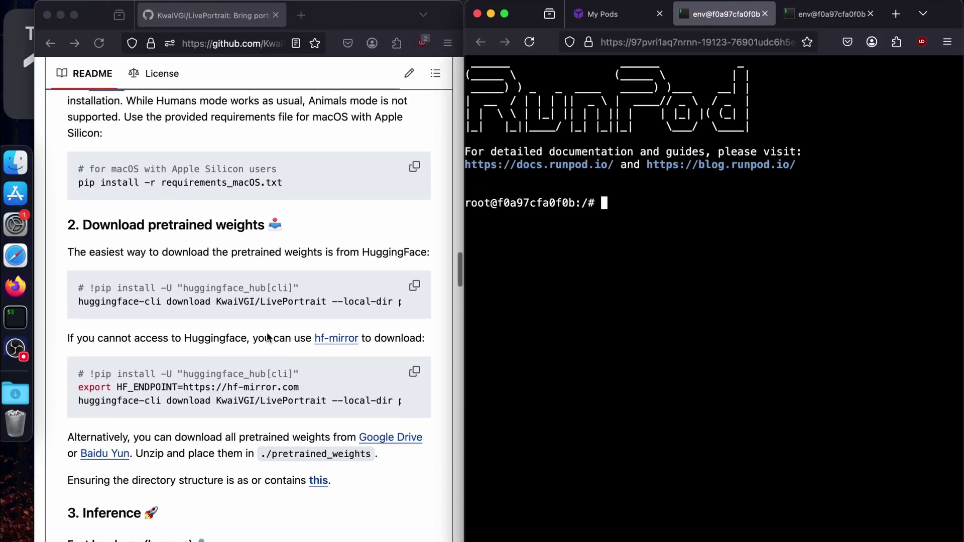
Step: Move into home/LivePortrait and install the huggingface_hub CLI from the README command
left_click(95, 292)
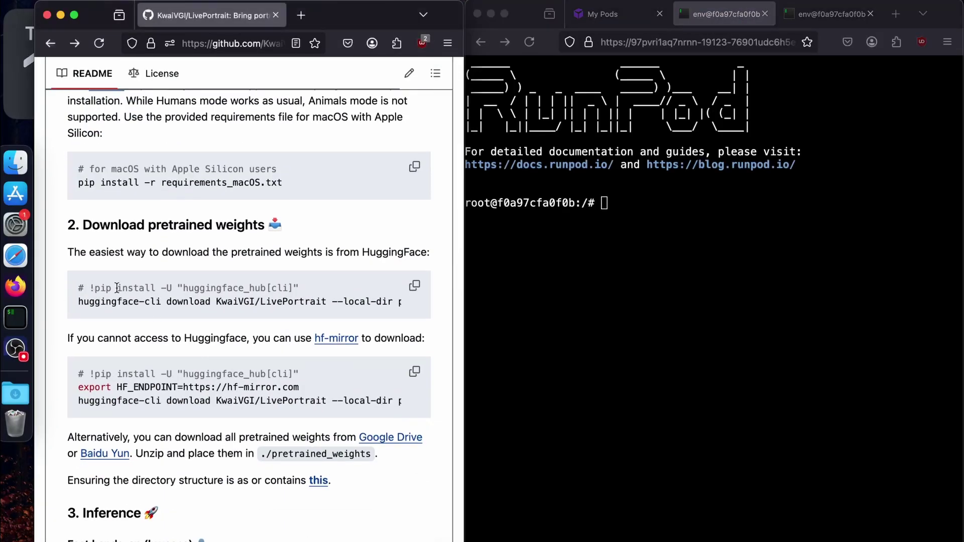
left_click(648, 314)
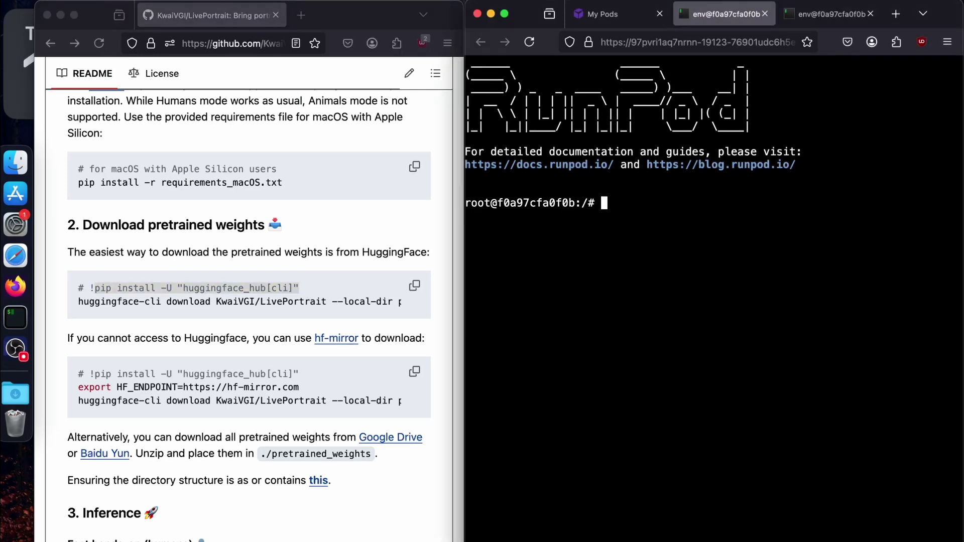
type("cd home")
key("Tab")
key("Tab")
key("Return")
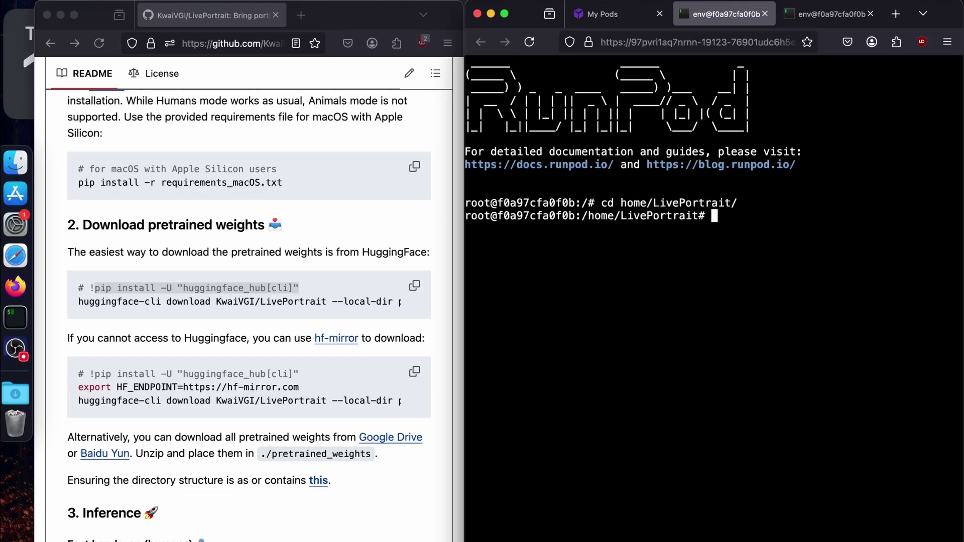
type("pip install -U \"huggingface_hub[cli]\"")
key("Return")
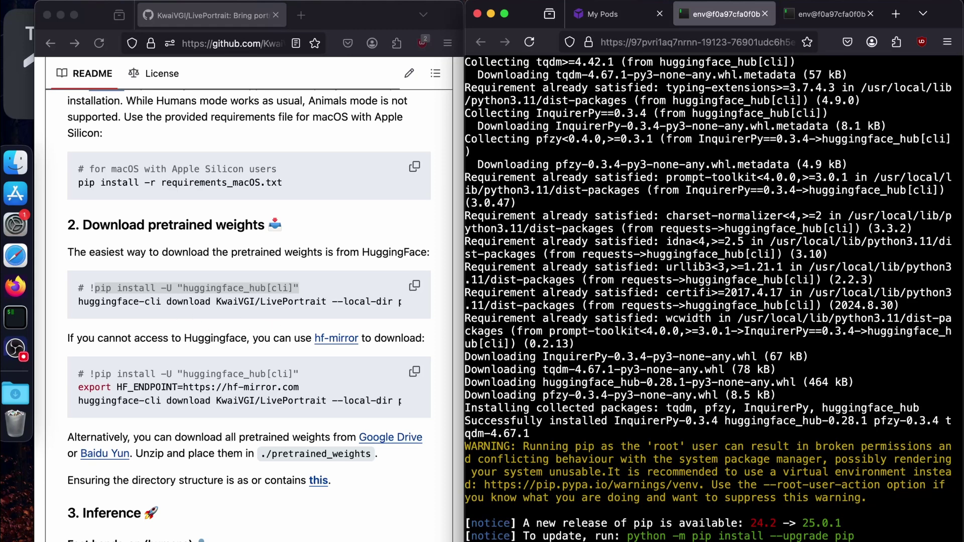
Step: Clear the terminal, confirm the folder, and run the README's huggingface-cli download command
key("ctrl+l")
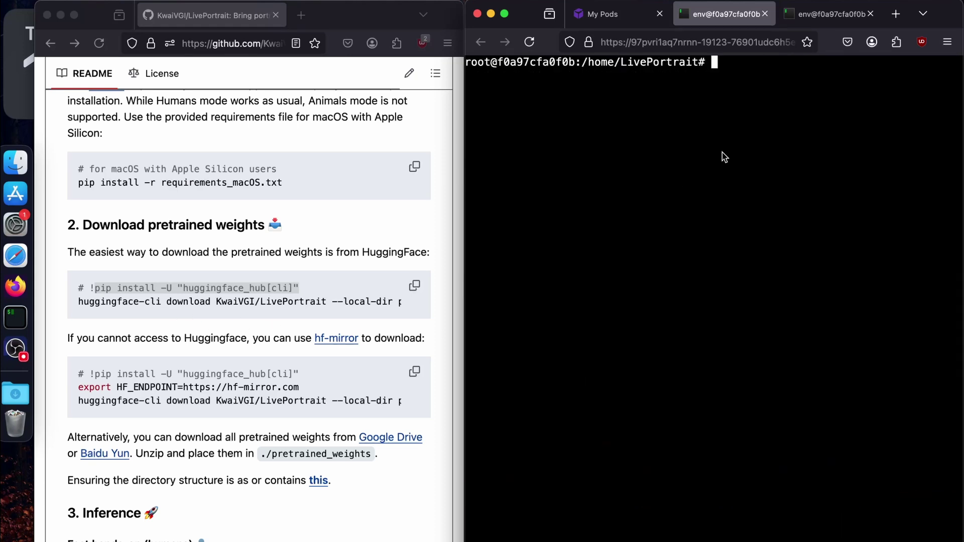
type("pwd")
key("Return")
scroll(312, 314, "down", 2)
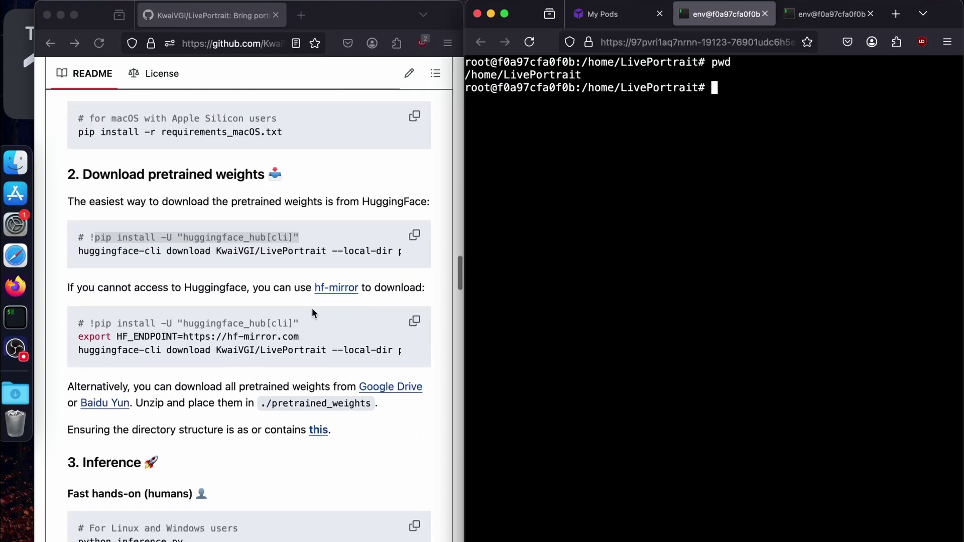
left_click(104, 266)
left_click_drag(399, 253, 409, 254)
key("super+c")
left_click(617, 159)
key("super+v")
key("Return")
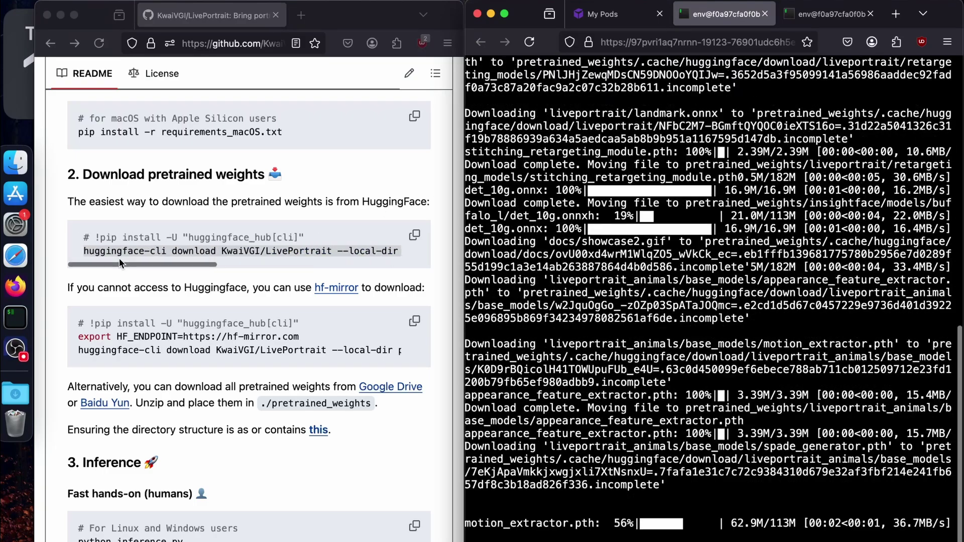
Step: Review the KwaiVGI/LivePortrait model name and pretrained_weights target while the download runs
left_click_drag(119, 261, 153, 260)
double_click(229, 251)
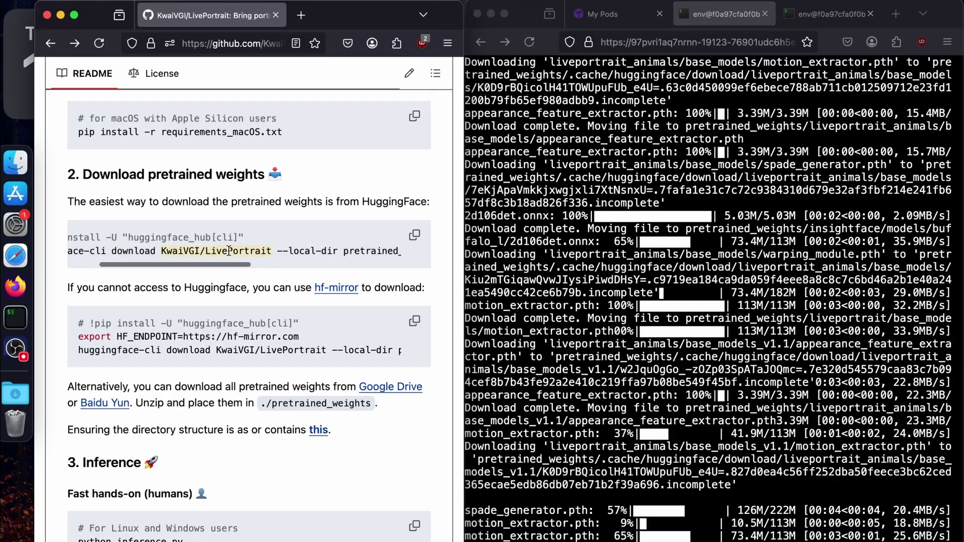
scroll(229, 251, "right", 5)
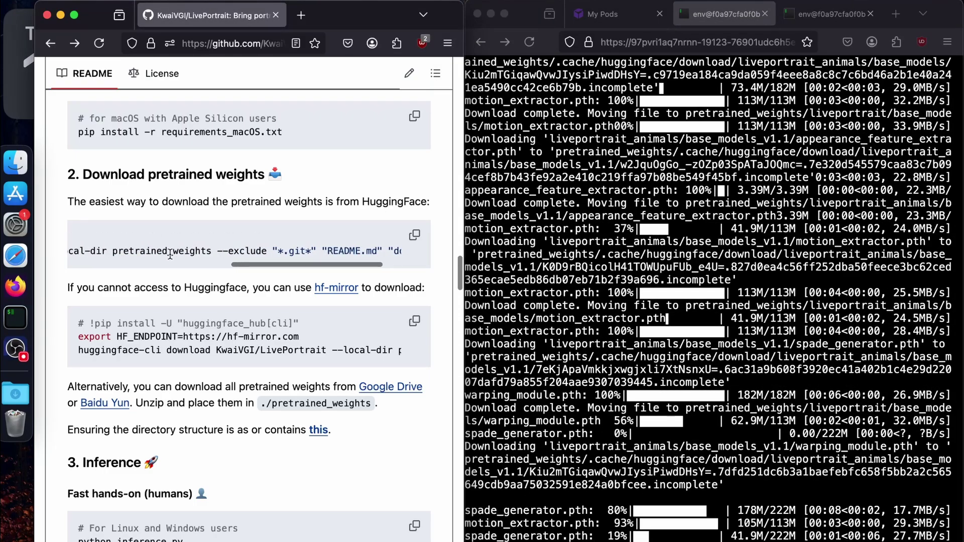
double_click(170, 251)
scroll(171, 251, "left", 5)
scroll(117, 269, "down", 3)
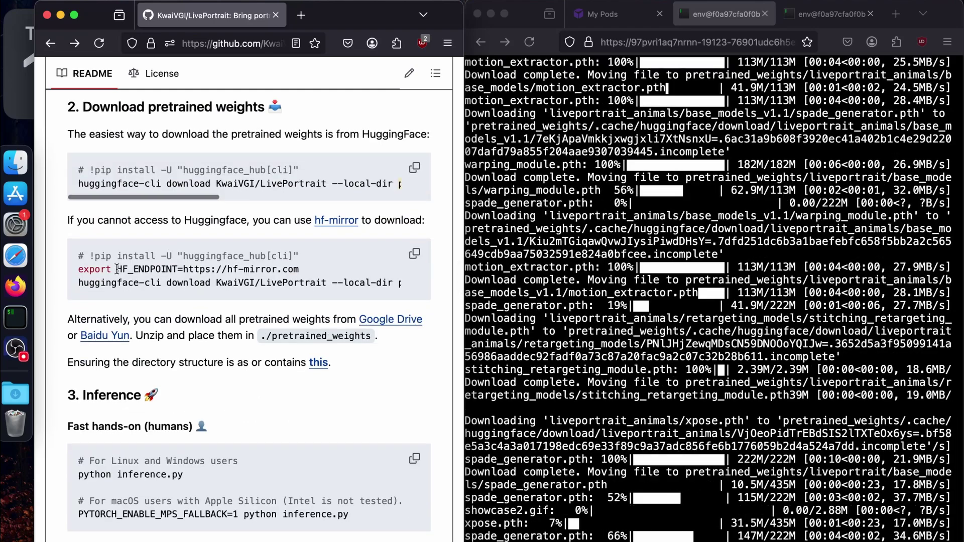
scroll(351, 279, "down", 3)
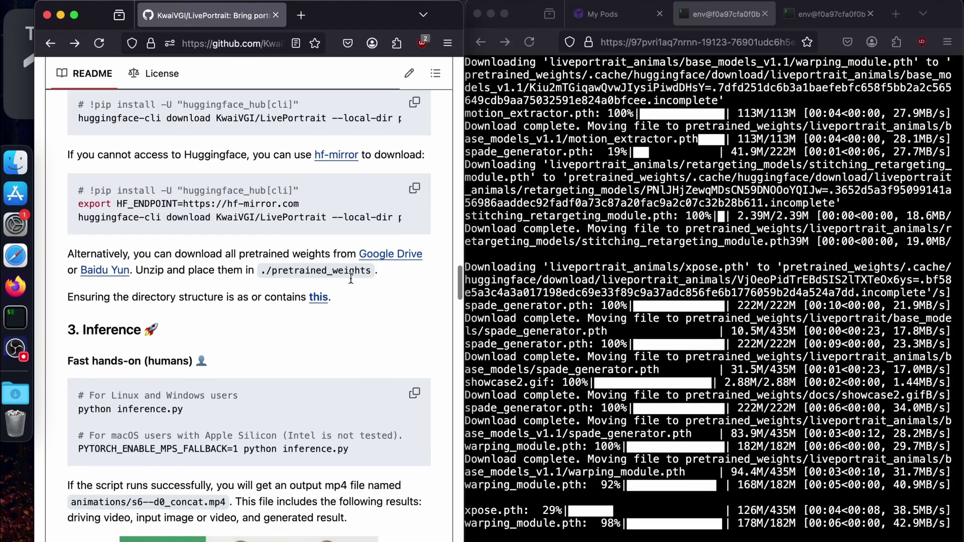
scroll(351, 279, "down", 5)
scroll(351, 277, "up", 2)
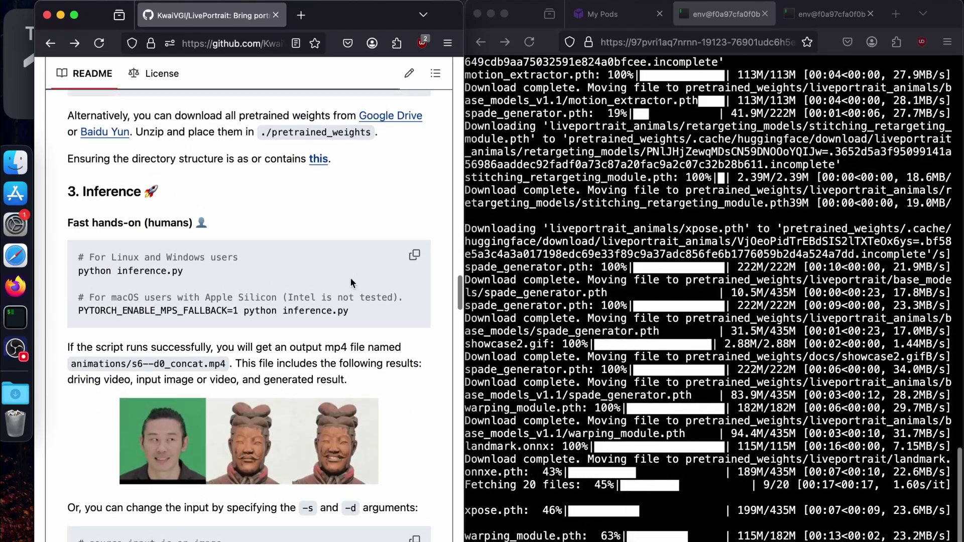
scroll(351, 278, "up", 8)
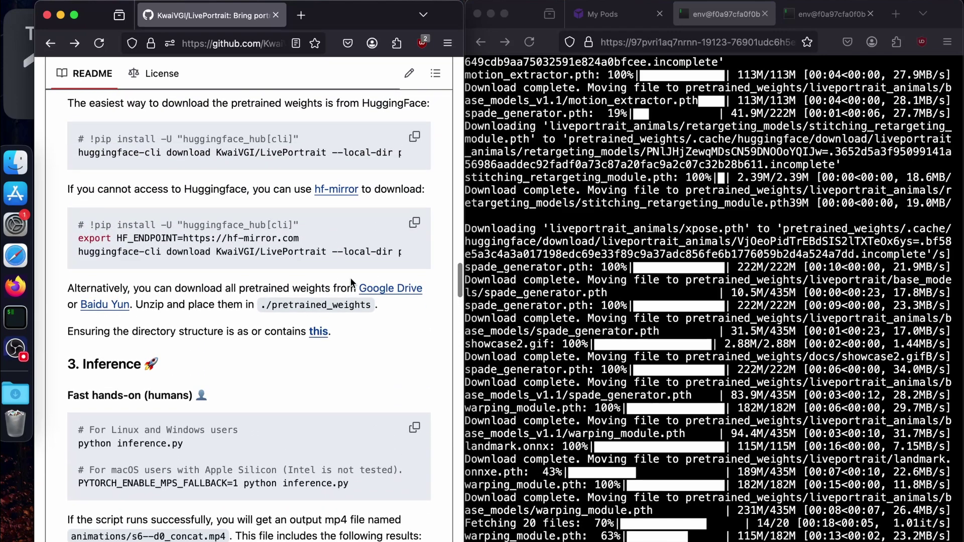
Step: Minimize the README window, widen the terminal browser, and close the finished download terminal
left_click(61, 19)
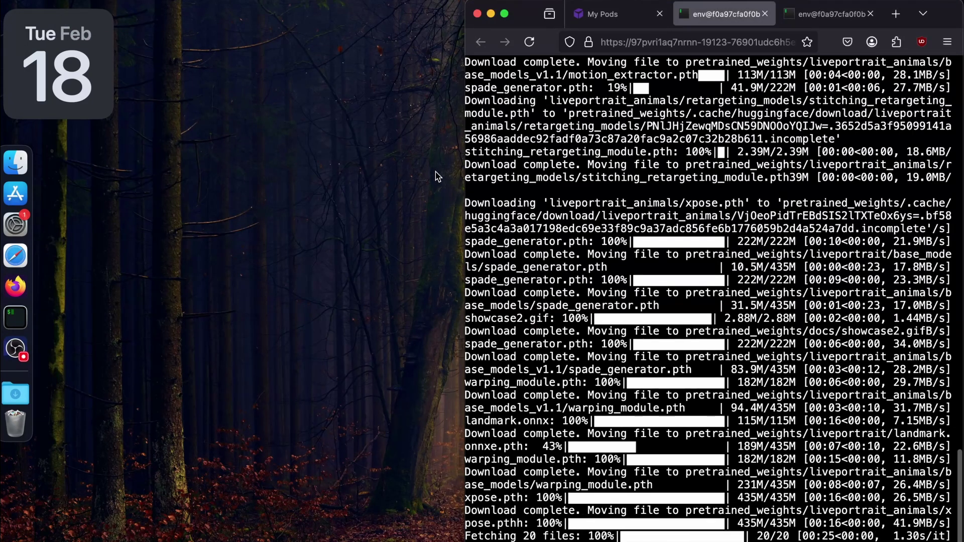
left_click_drag(466, 191, 100, 180)
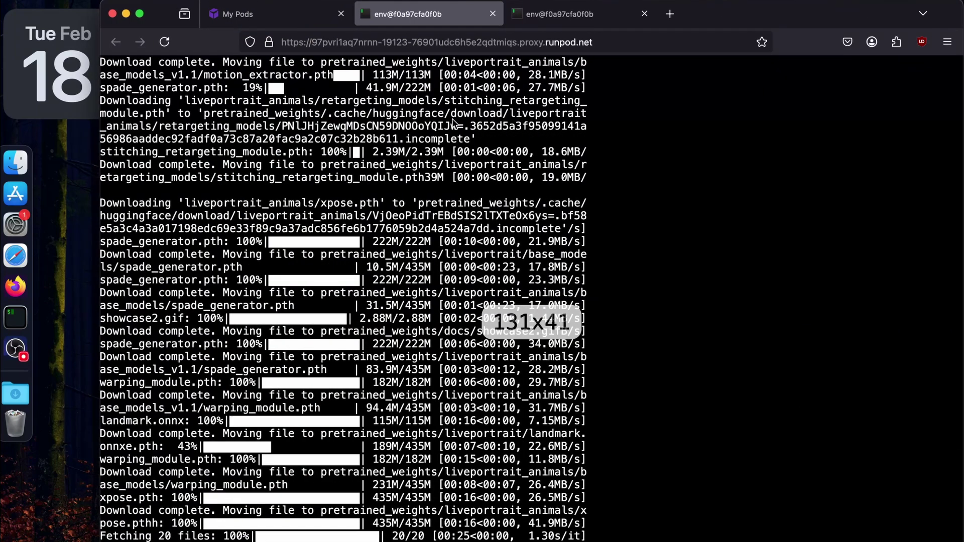
left_click(567, 20)
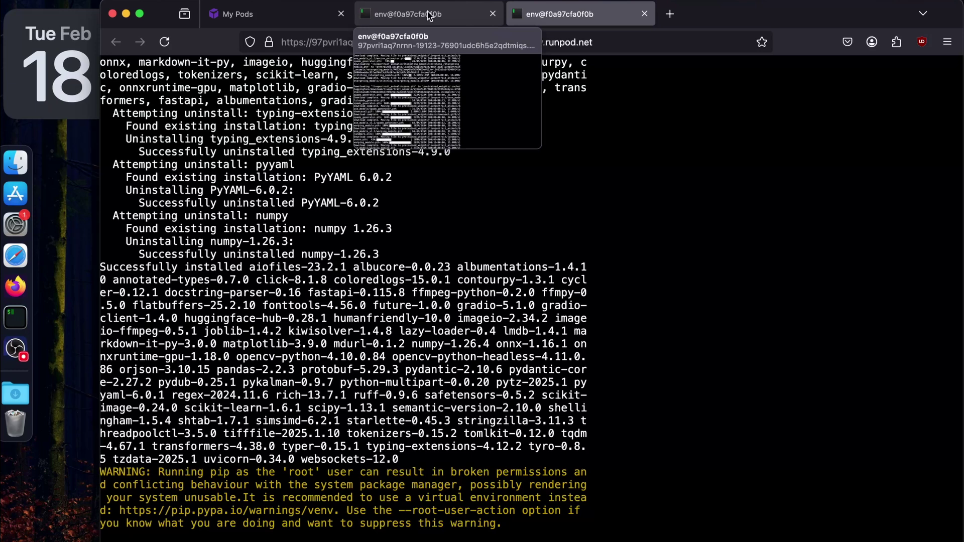
left_click(484, 17)
left_click(492, 14)
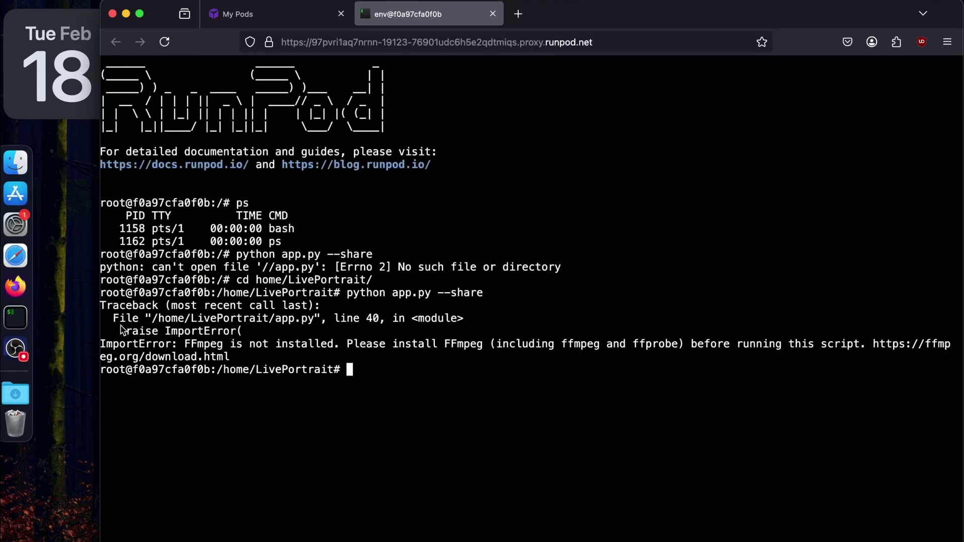
Step: Note the FFmpeg-missing error, then install FFmpeg with apt install ffmpeg -y
left_click_drag(180, 343, 232, 357)
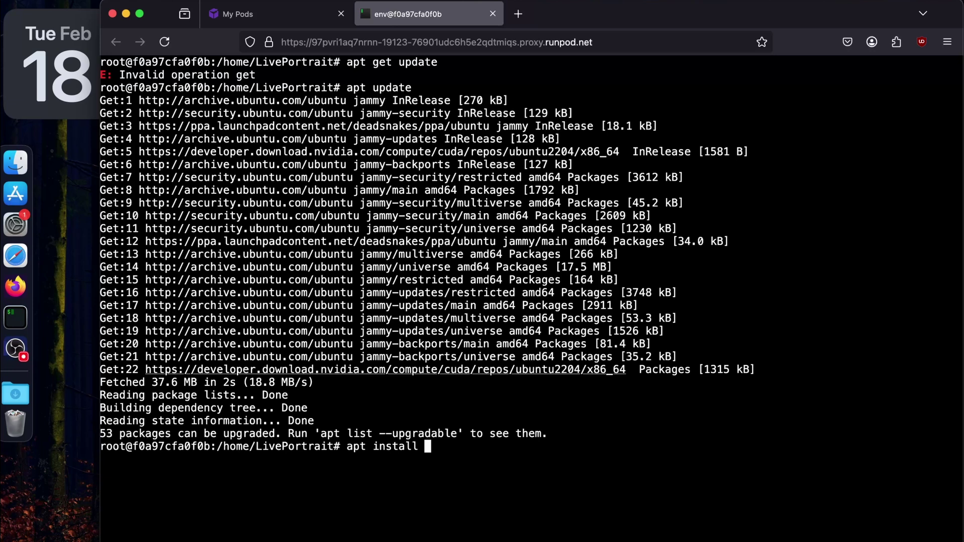
type("apt install ffmpeg -")
type("y")
key("Return")
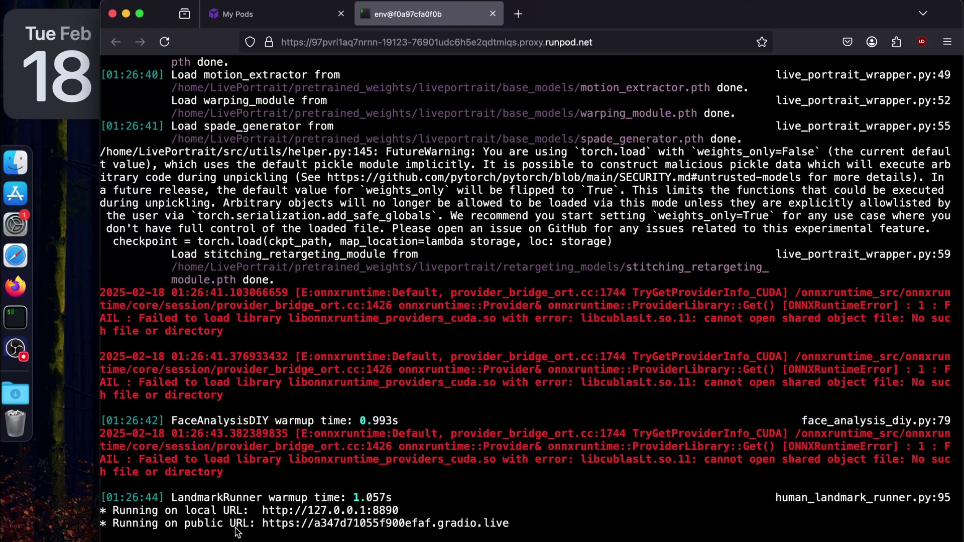
Step: Find the 'Running on public URL' gradio.live link in the server log and open the LivePortrait app
left_click_drag(185, 524, 218, 524)
scroll(427, 94, "up", 4)
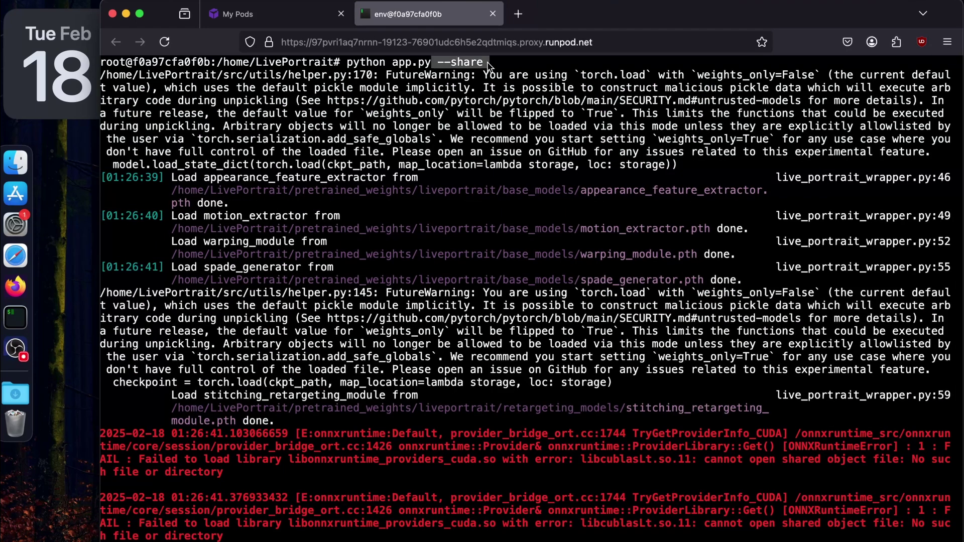
scroll(432, 151, "down", 4)
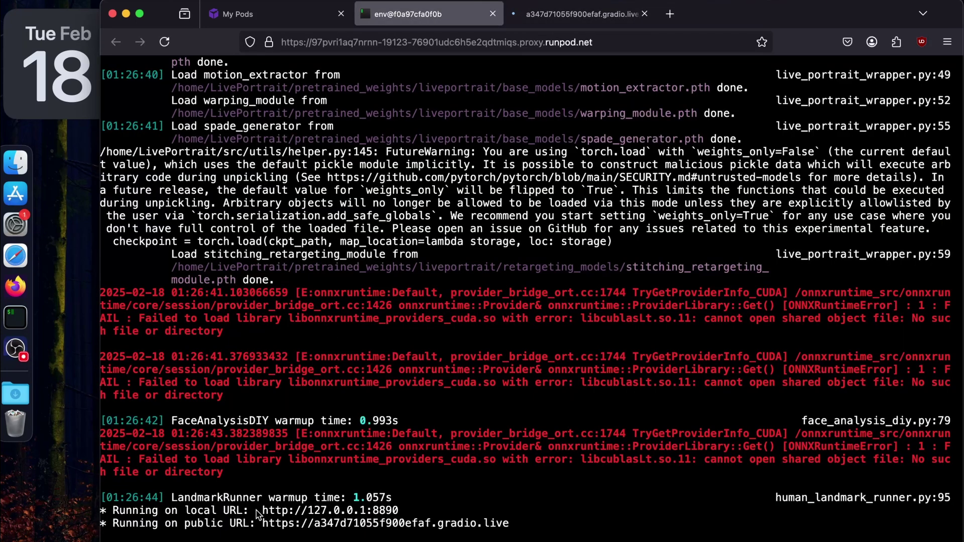
left_click_drag(256, 512, 411, 503)
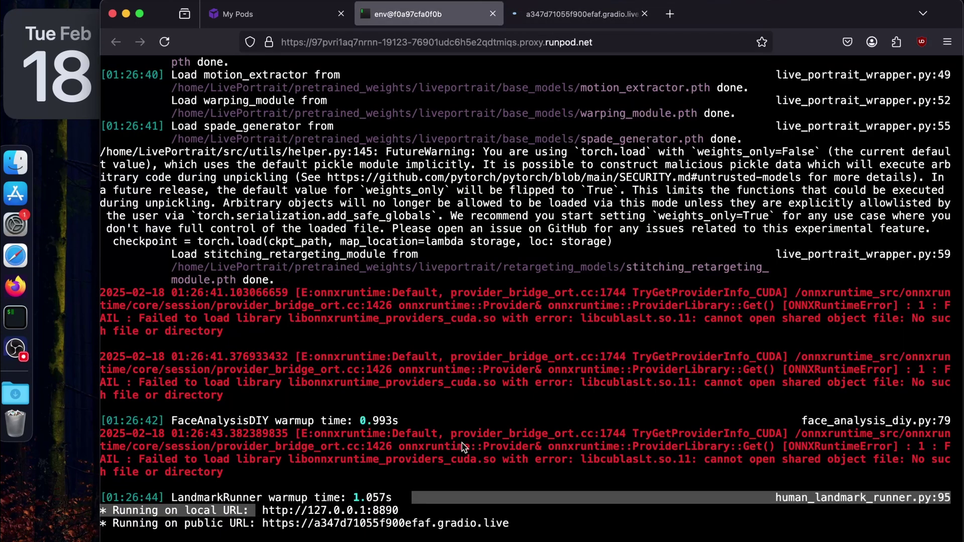
left_click(452, 466)
Step: In LivePortrait, set the source input to video and keep video as the driving input
left_click(577, 14)
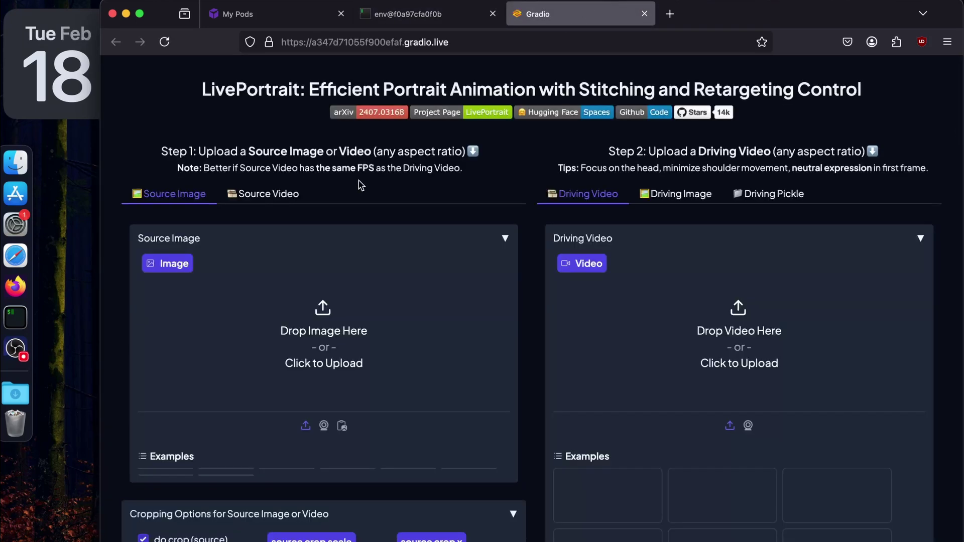
left_click(232, 196)
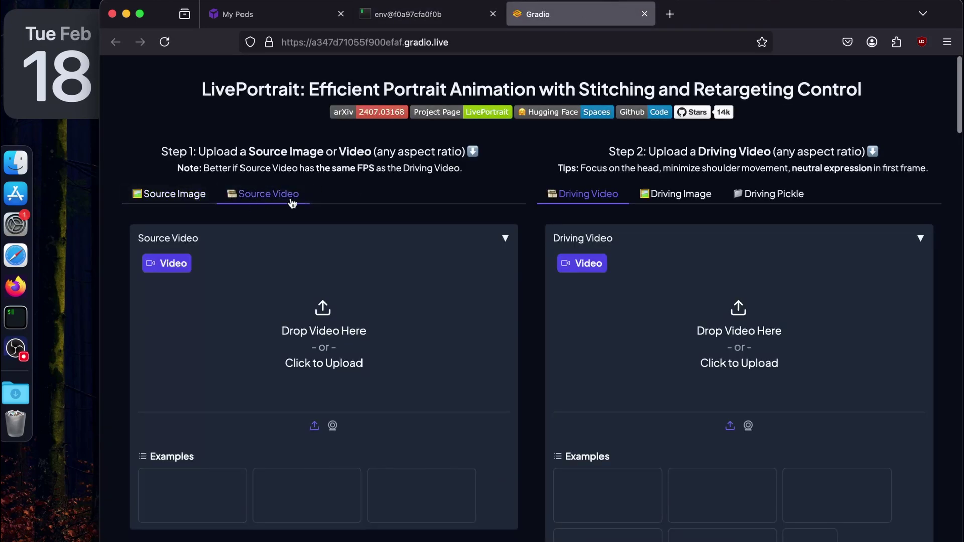
left_click(682, 195)
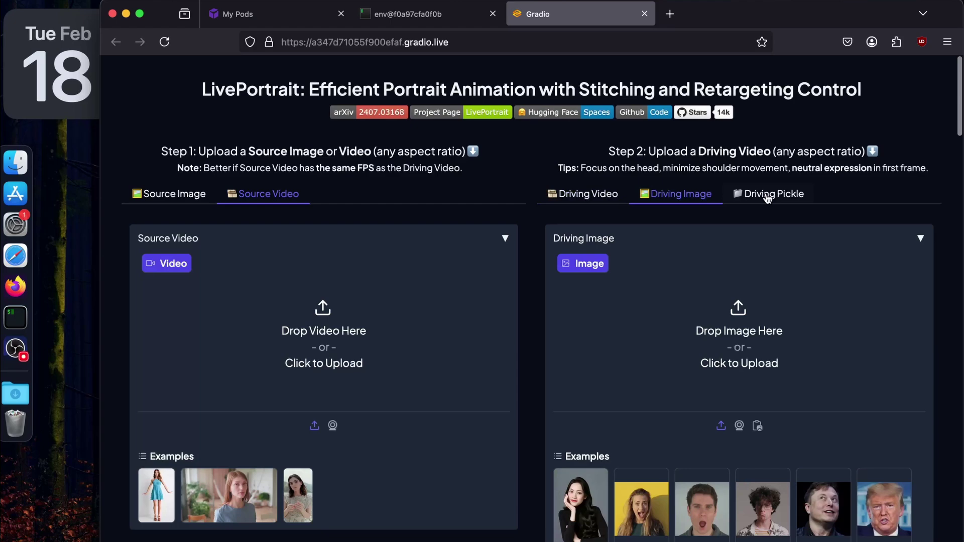
left_click(767, 197)
left_click(583, 194)
Step: Load the second example clip, a woman in a plant-filled room, as source video and play its preview
scroll(355, 333, "down", 8)
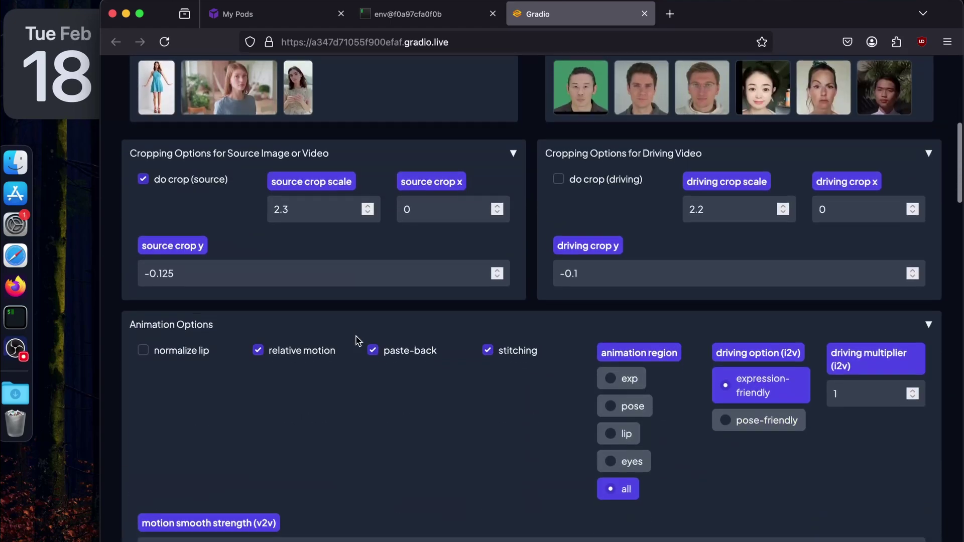
scroll(357, 338, "down", 3)
scroll(357, 339, "up", 10)
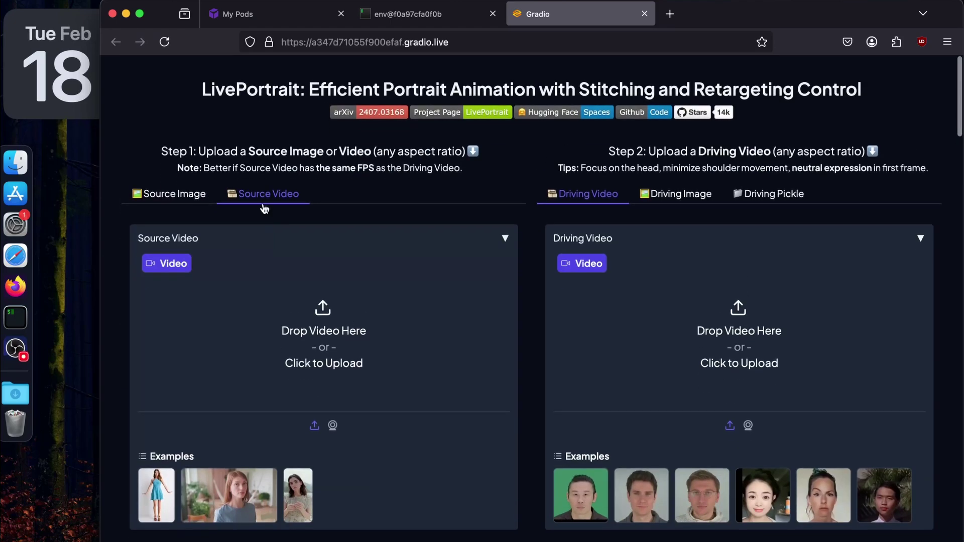
scroll(265, 208, "down", 2)
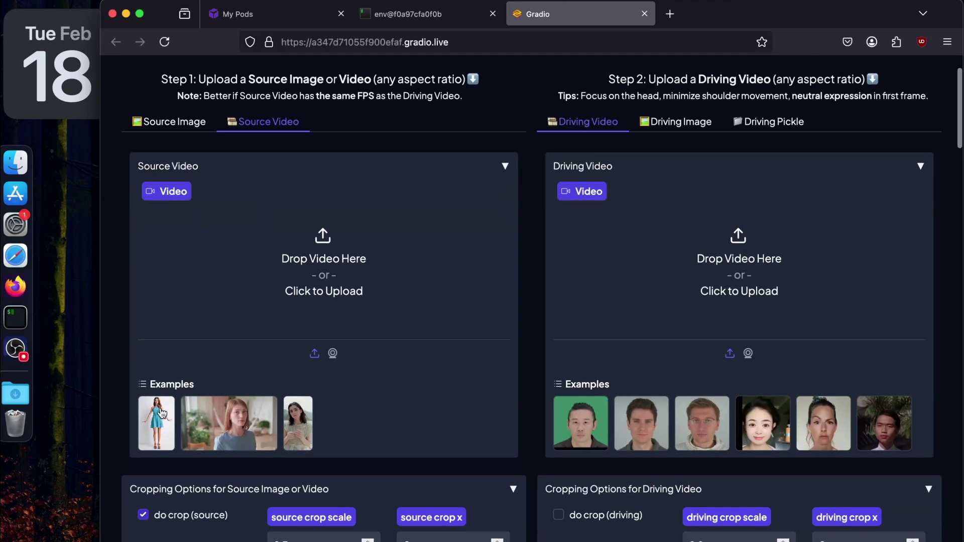
left_click(239, 433)
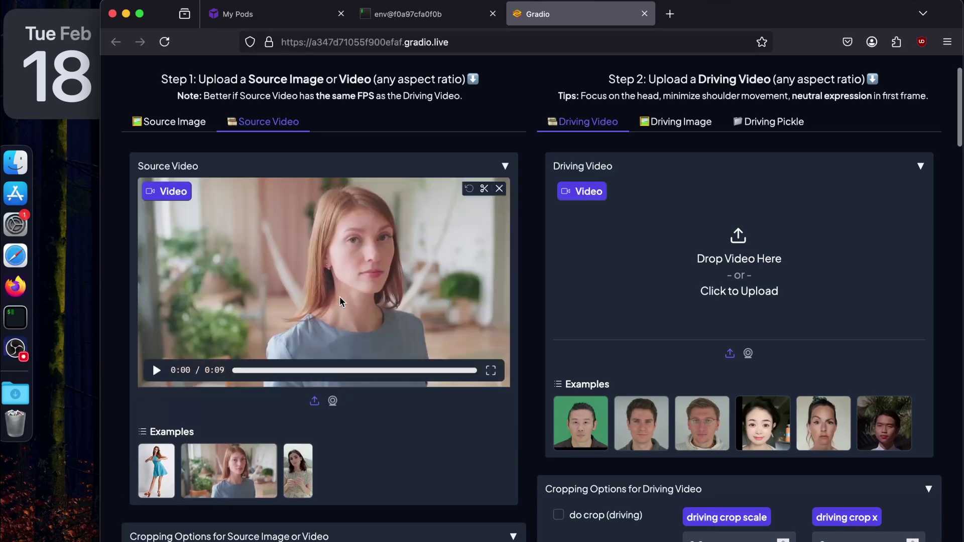
scroll(340, 301, "down", 3)
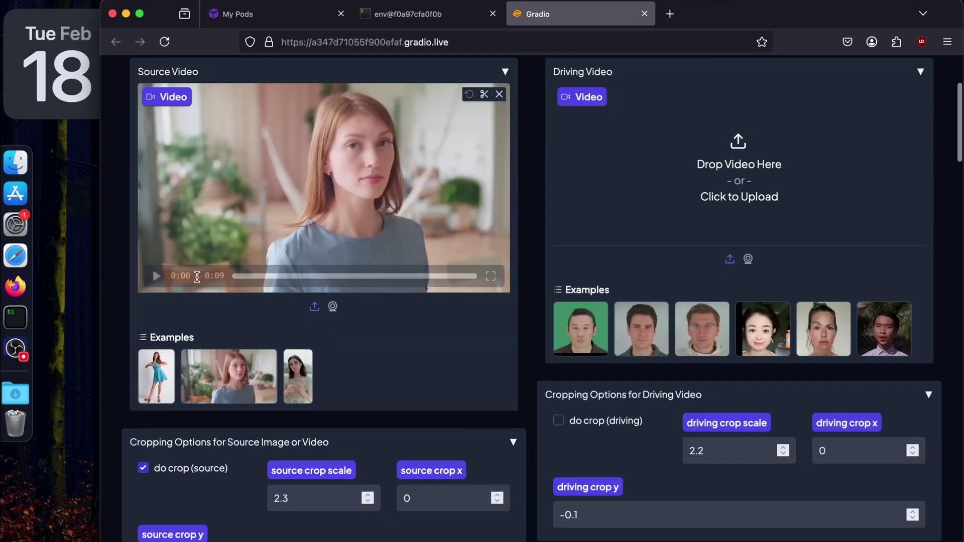
left_click(157, 276)
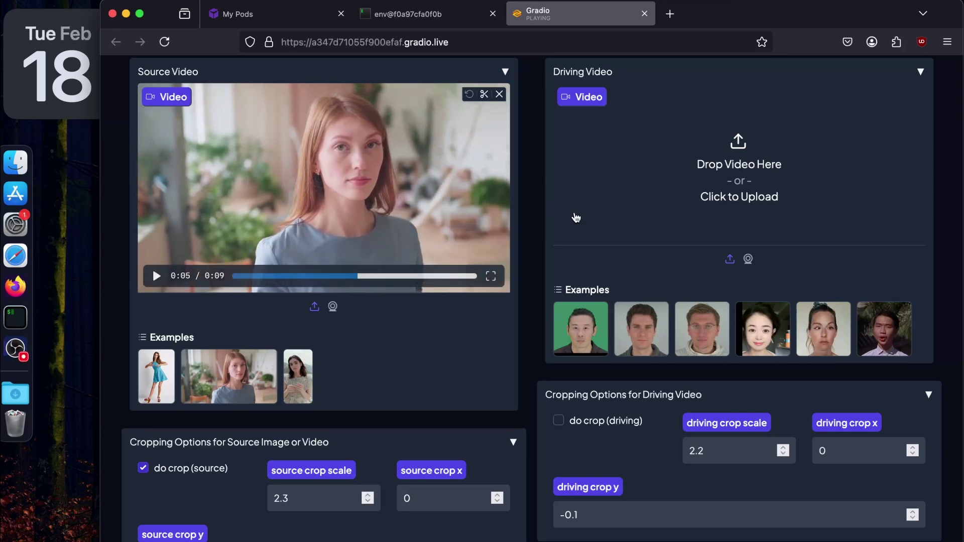
Step: Load the last example clip, a young man in a striped shirt, as driving video and play it
left_click(883, 334)
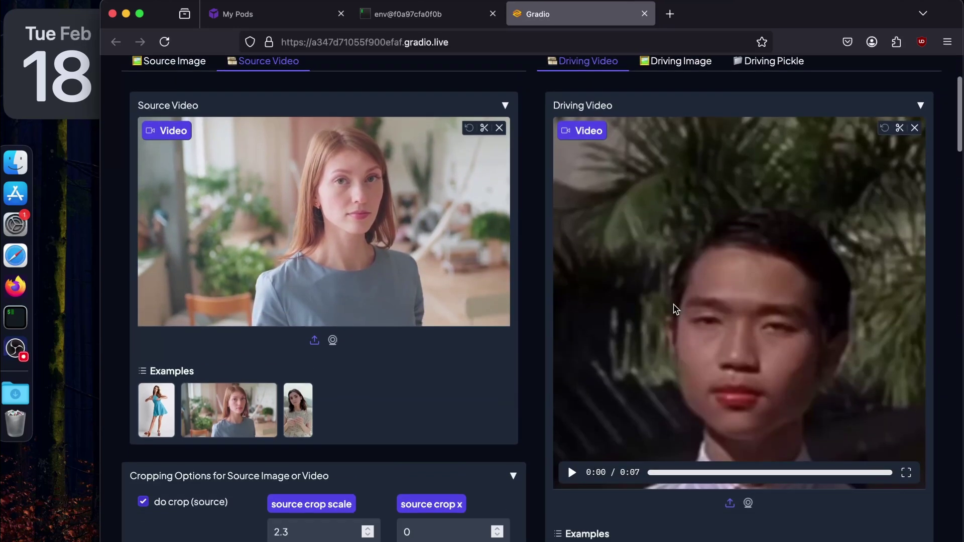
left_click(573, 458)
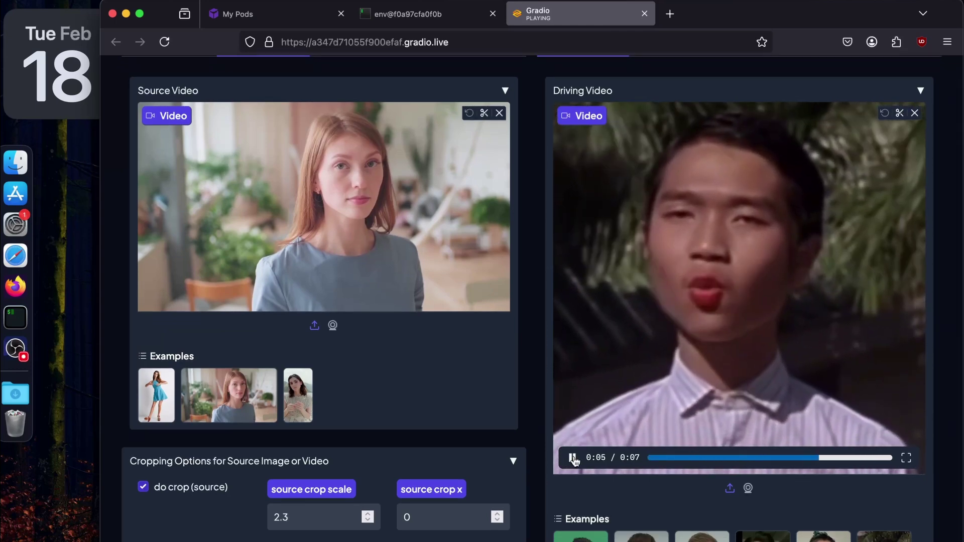
scroll(573, 460, "down", 10)
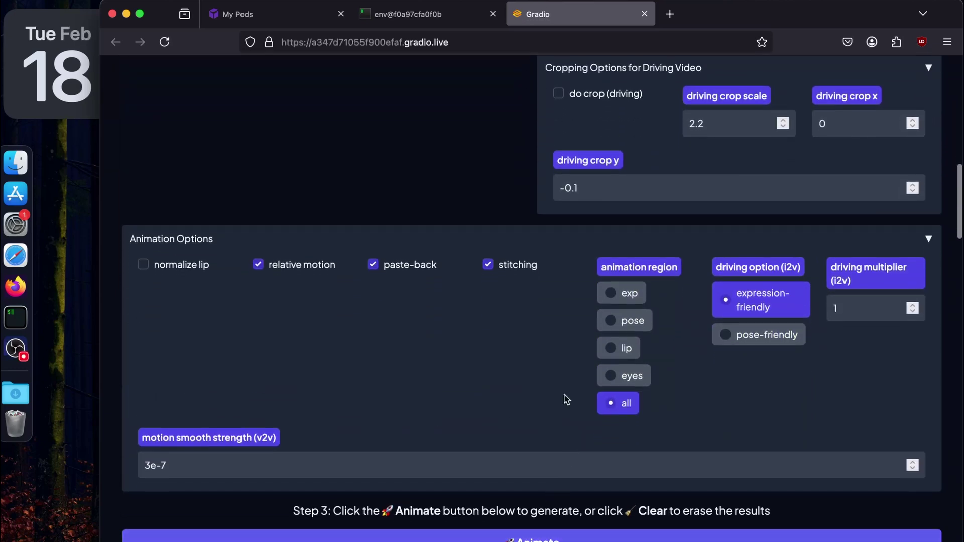
scroll(564, 398, "up", 7)
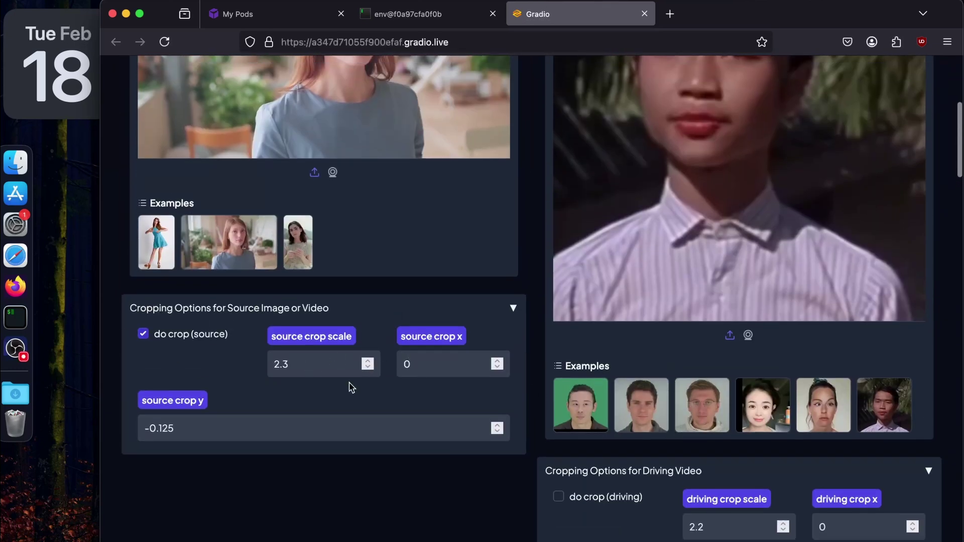
scroll(184, 348, "down", 1)
scroll(281, 357, "down", 1)
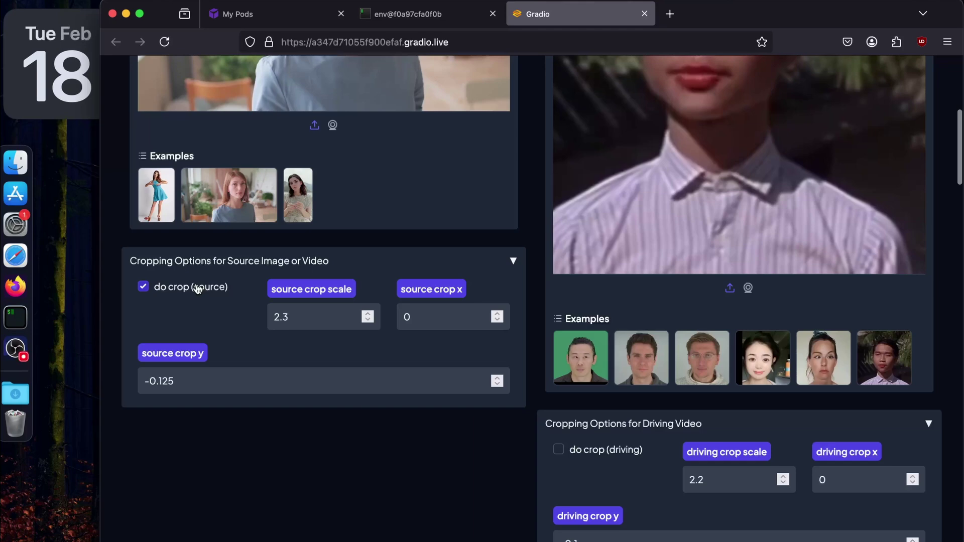
scroll(181, 293, "up", 1)
Step: Toggle 'do crop (source)' off and back on, keeping crop scale 2.3, x 0, y -0.125
left_click(157, 332)
scroll(161, 329, "up", 4)
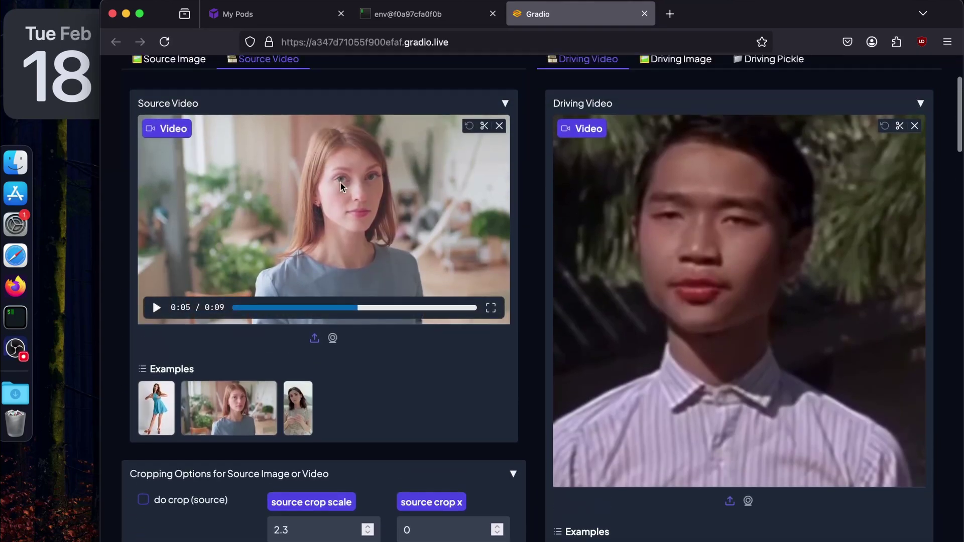
scroll(384, 86, "down", 1)
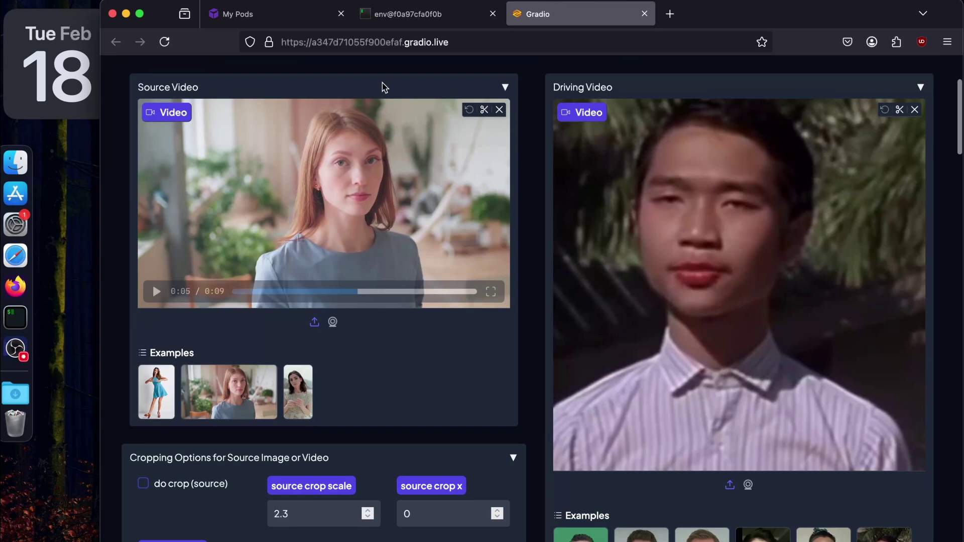
left_click(170, 483)
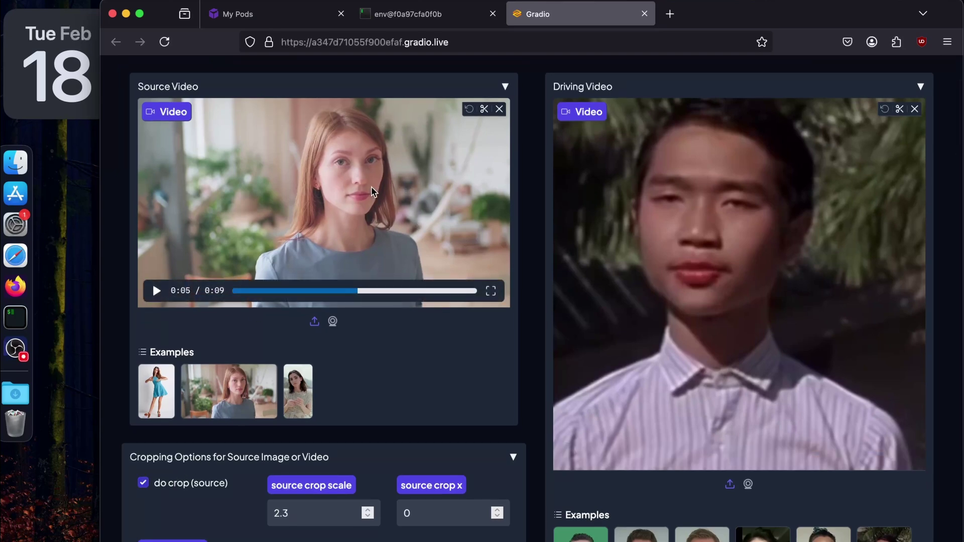
scroll(371, 191, "down", 1)
scroll(352, 181, "down", 10)
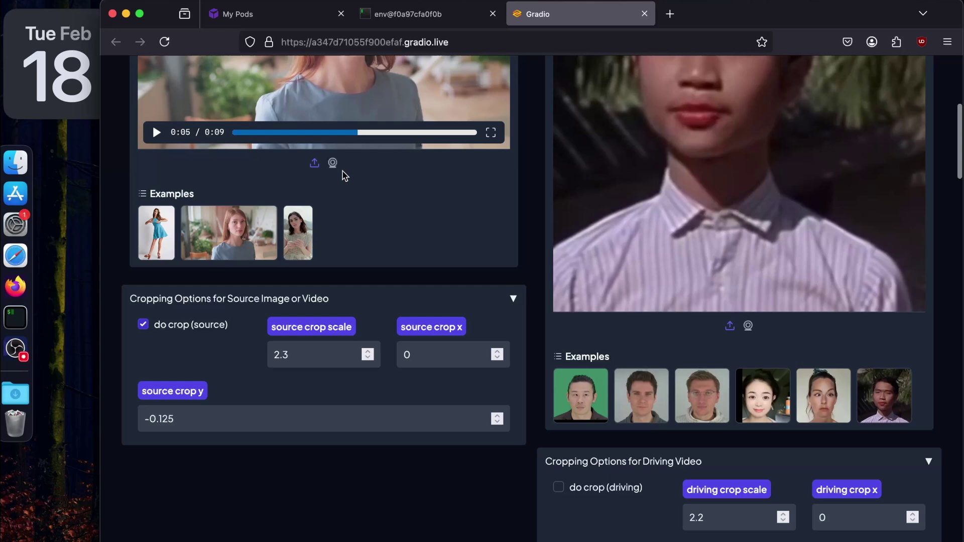
scroll(345, 175, "down", 7)
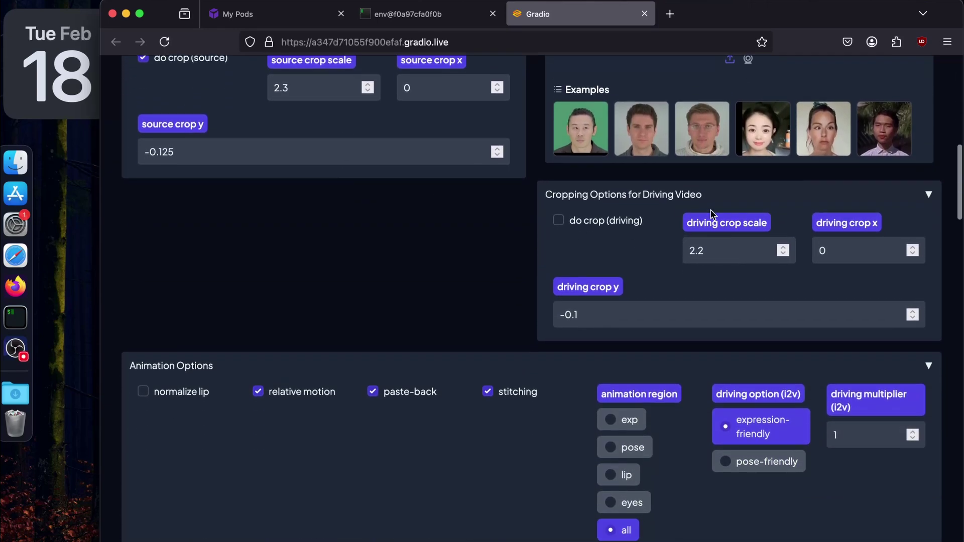
Step: Keep the default Animation Options and start Animate on the source and driving videos
scroll(667, 261, "down", 4)
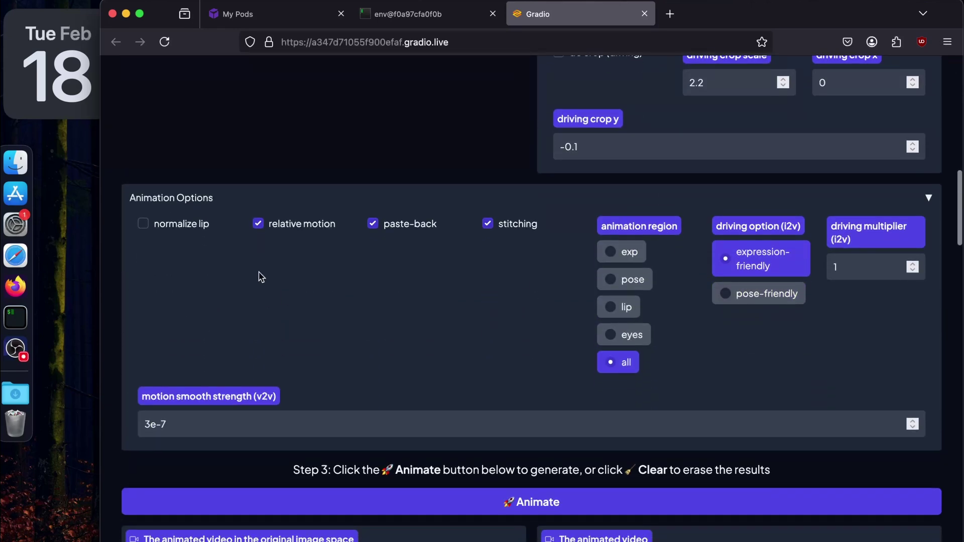
scroll(780, 213, "up", 6)
scroll(780, 213, "down", 11)
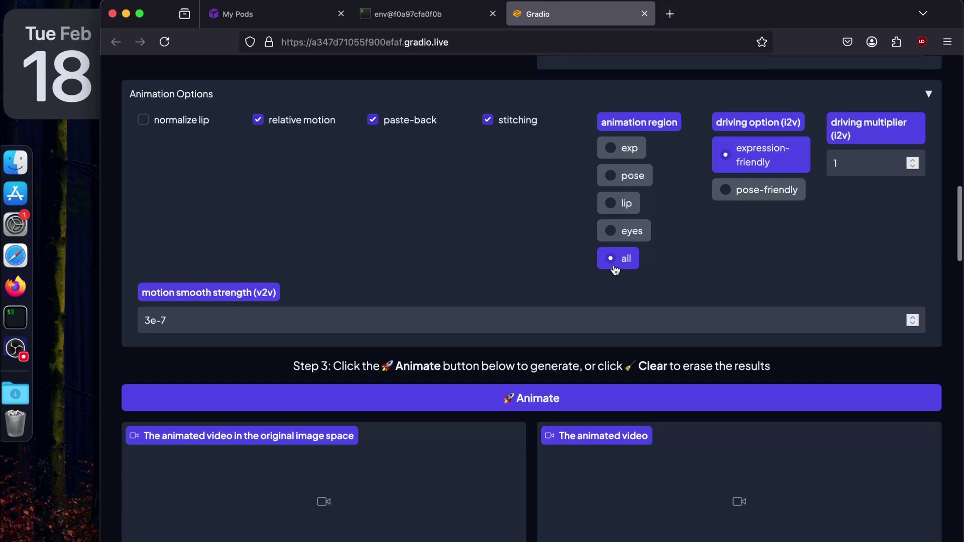
left_click_drag(727, 124, 772, 124)
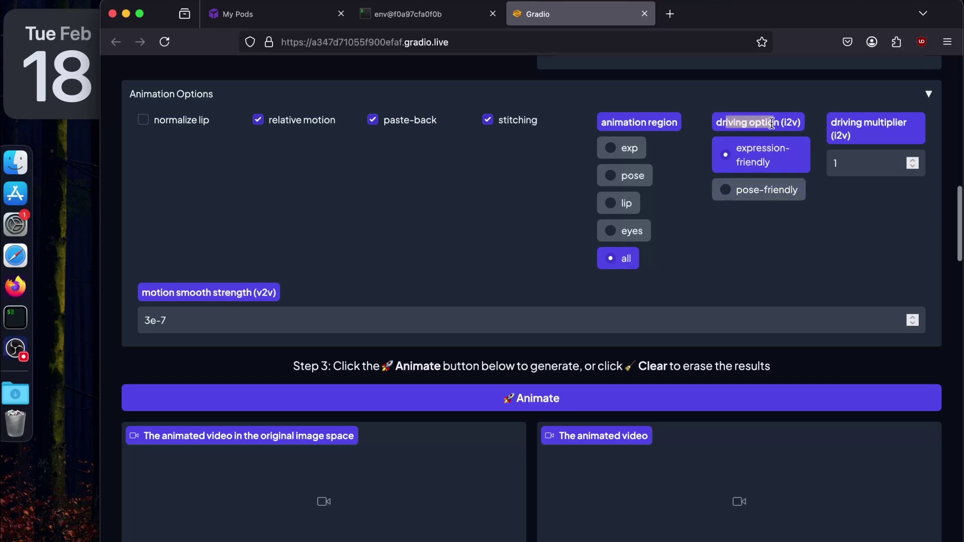
left_click_drag(863, 127, 871, 130)
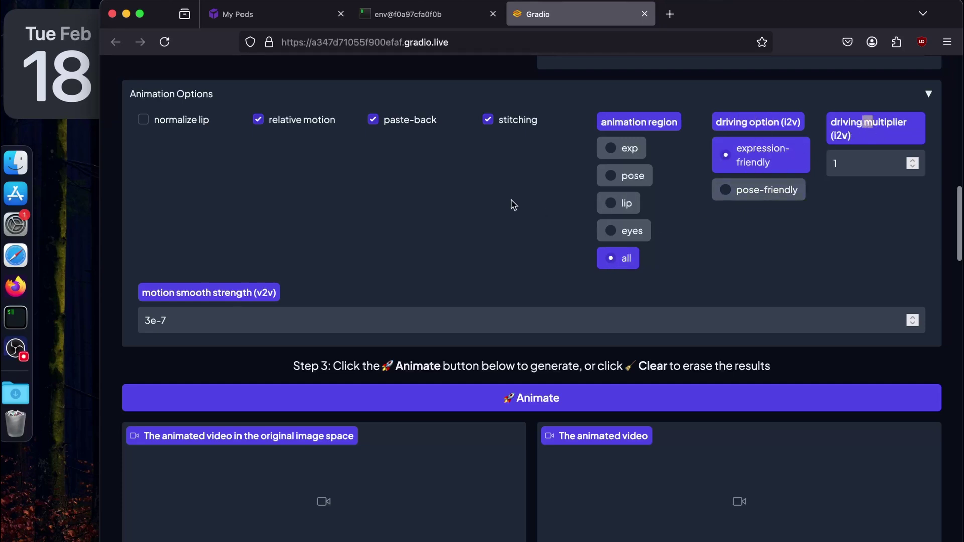
left_click(454, 215)
scroll(454, 215, "down", 2)
left_click(370, 351)
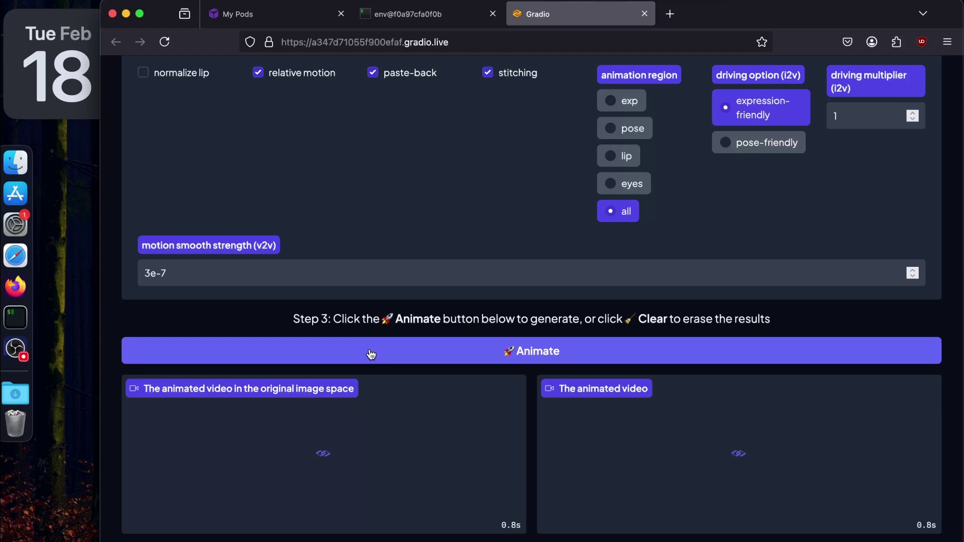
Step: In the server log, highlight the lines showing s18.mp4 at 30 FPS and d20.mp4 at 25 FPS loaded
scroll(420, 252, "up", 6)
left_click(395, 14)
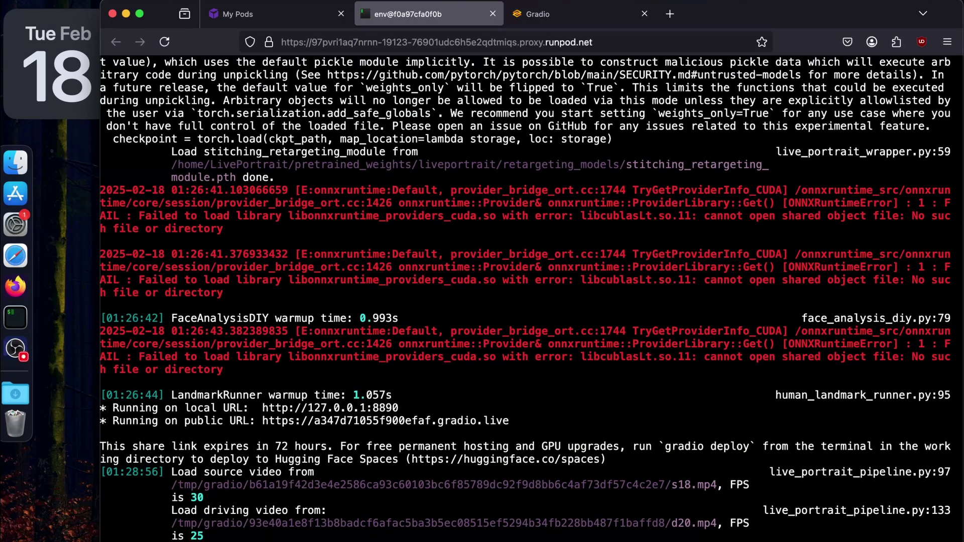
left_click_drag(216, 478, 261, 514)
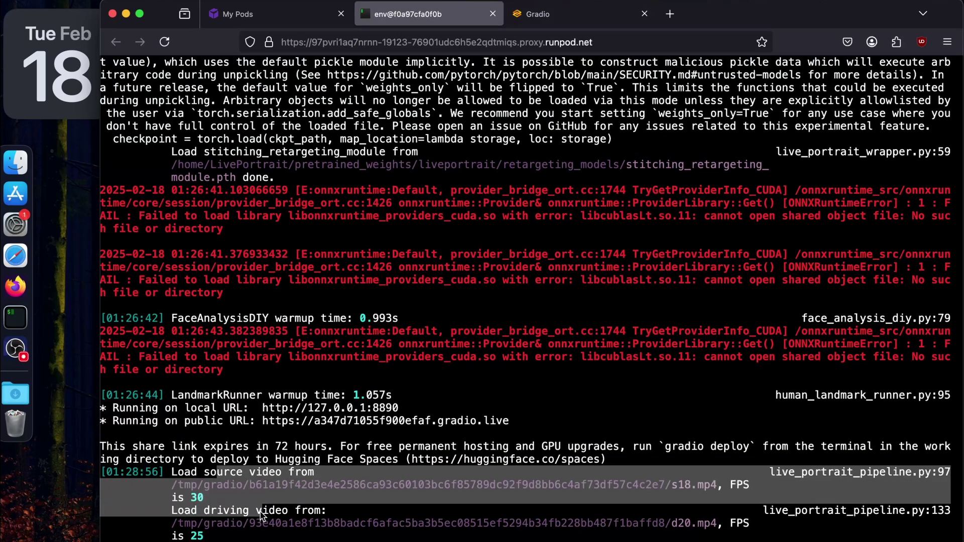
Step: Scroll through the LivePortrait page while Animate processes, then return to the RunPod Pods list
left_click(538, 14)
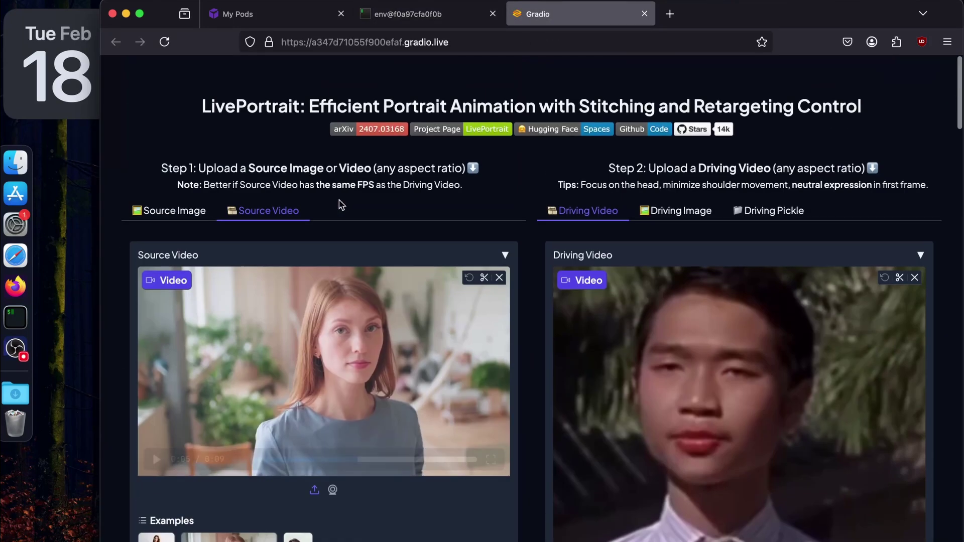
scroll(339, 205, "down", 1)
scroll(339, 205, "down", 3)
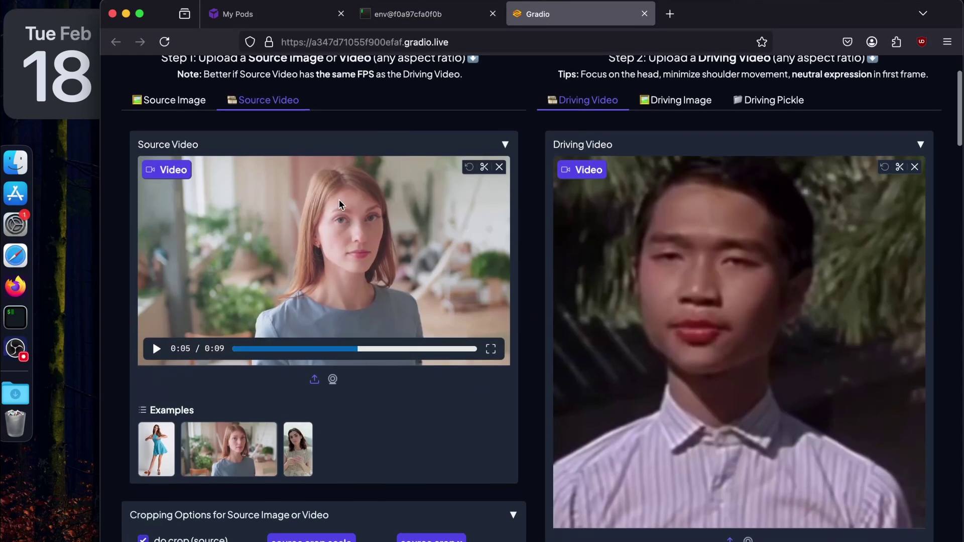
scroll(338, 204, "up", 3)
scroll(339, 204, "down", 4)
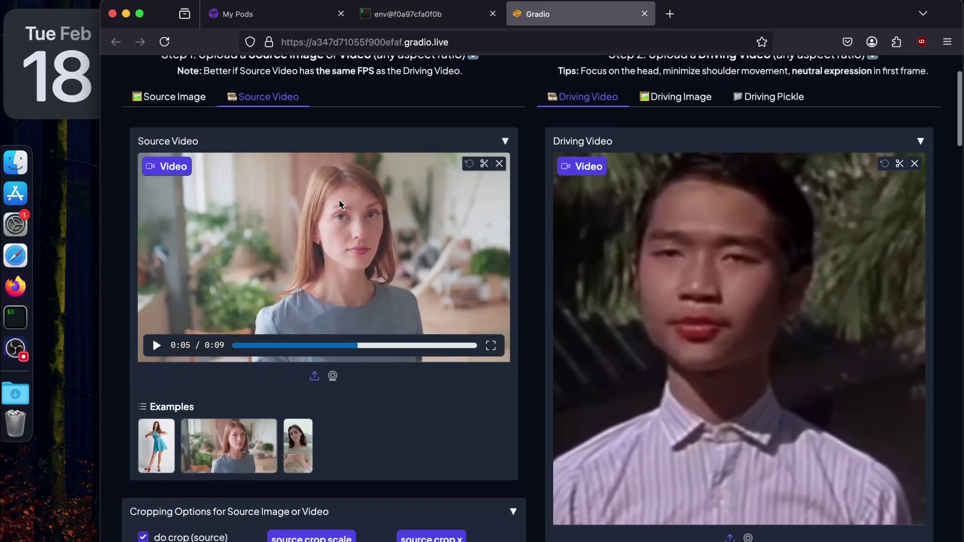
scroll(338, 204, "down", 15)
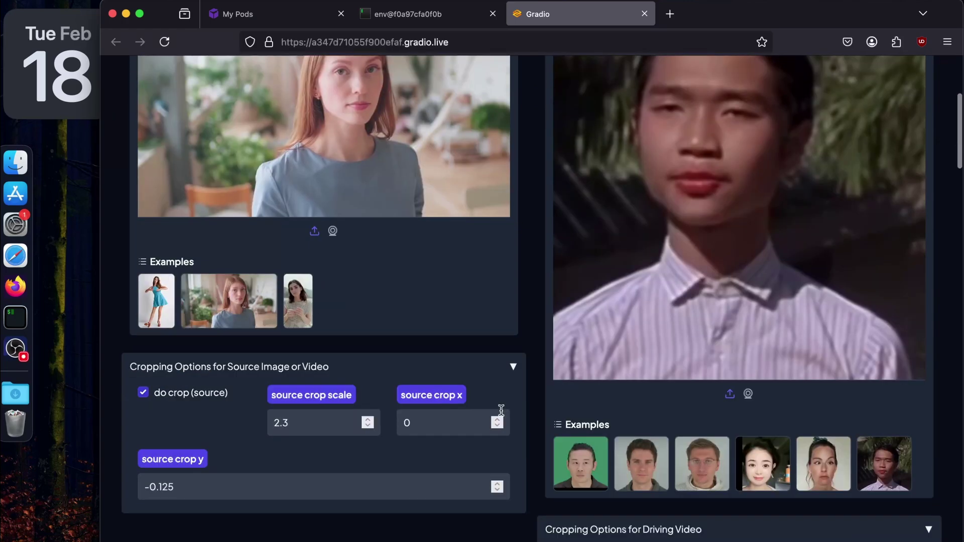
scroll(502, 415, "down", 10)
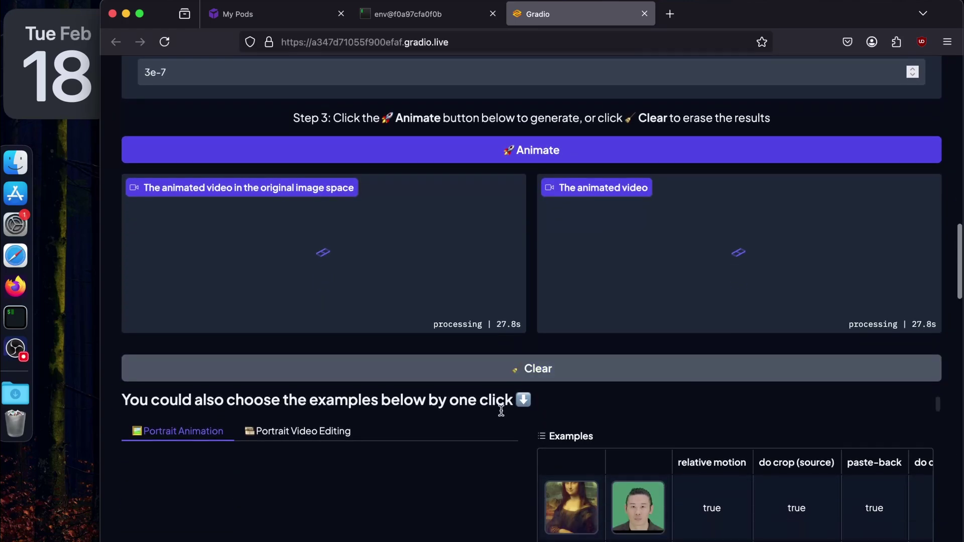
scroll(643, 452, "down", 20)
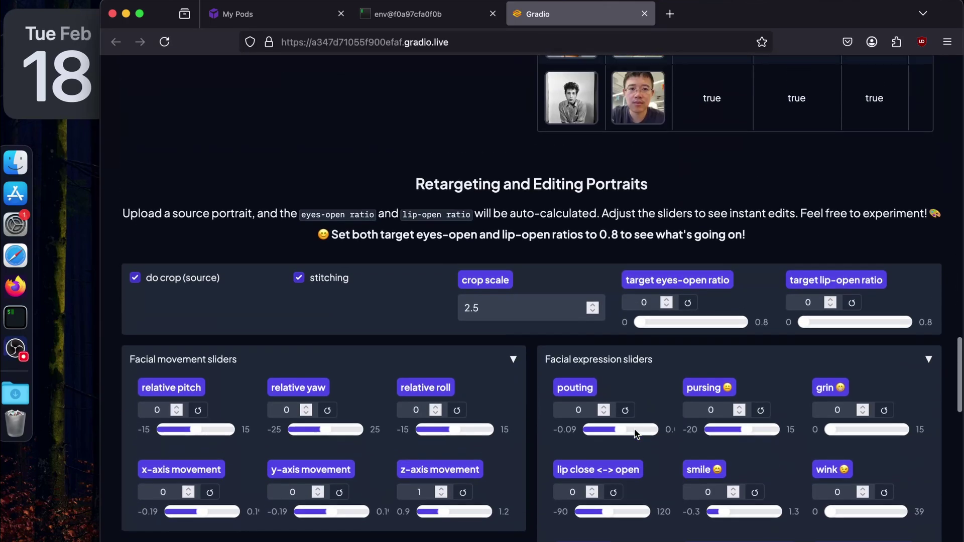
scroll(637, 435, "up", 18)
scroll(721, 303, "right", 3)
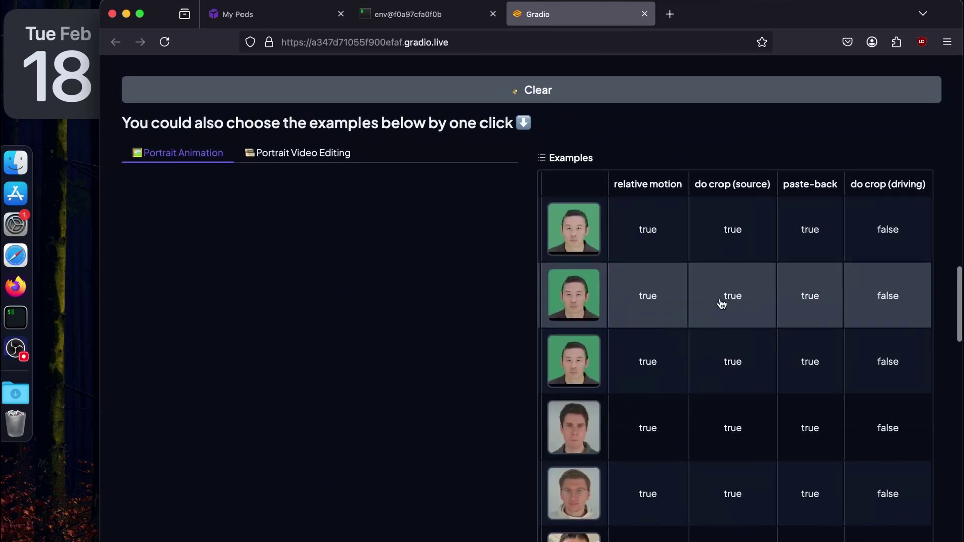
scroll(721, 303, "left", 3)
scroll(722, 303, "down", 13)
scroll(722, 304, "down", 20)
scroll(647, 141, "up", 20)
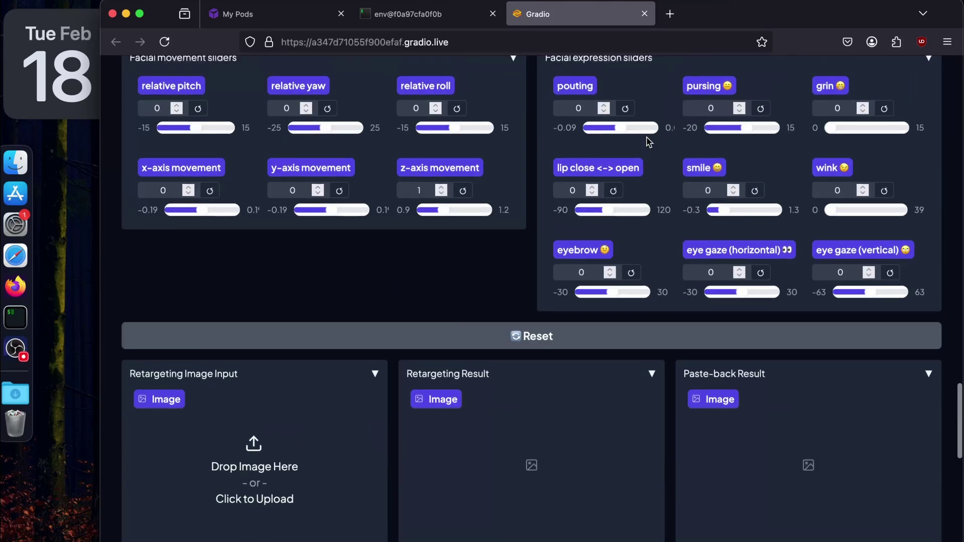
scroll(647, 141, "up", 20)
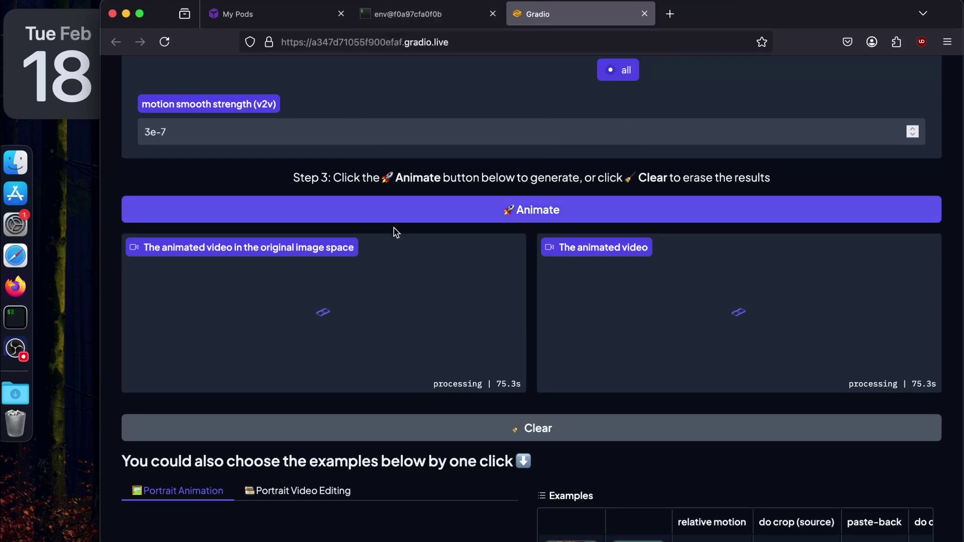
scroll(397, 237, "up", 4)
scroll(397, 237, "up", 2)
scroll(394, 236, "up", 8)
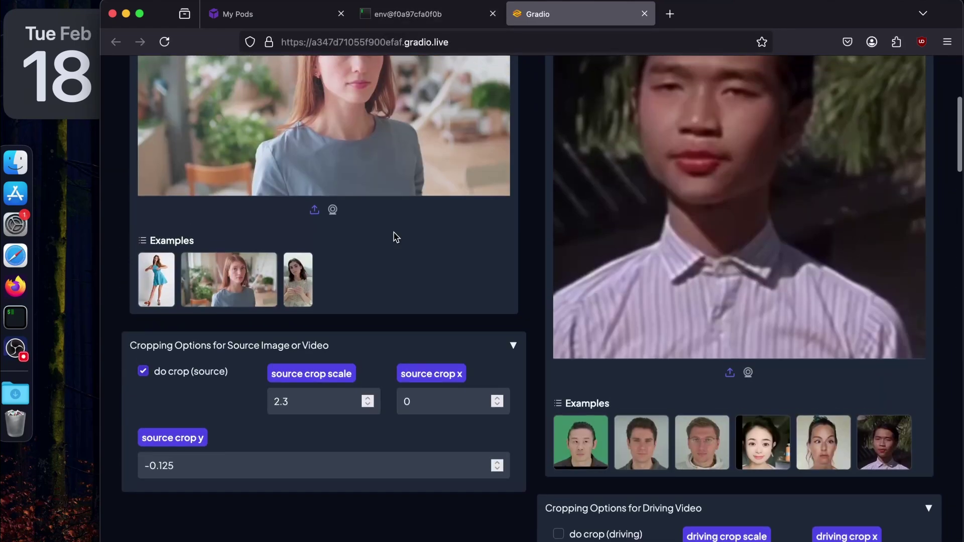
scroll(394, 236, "down", 8)
left_click(238, 14)
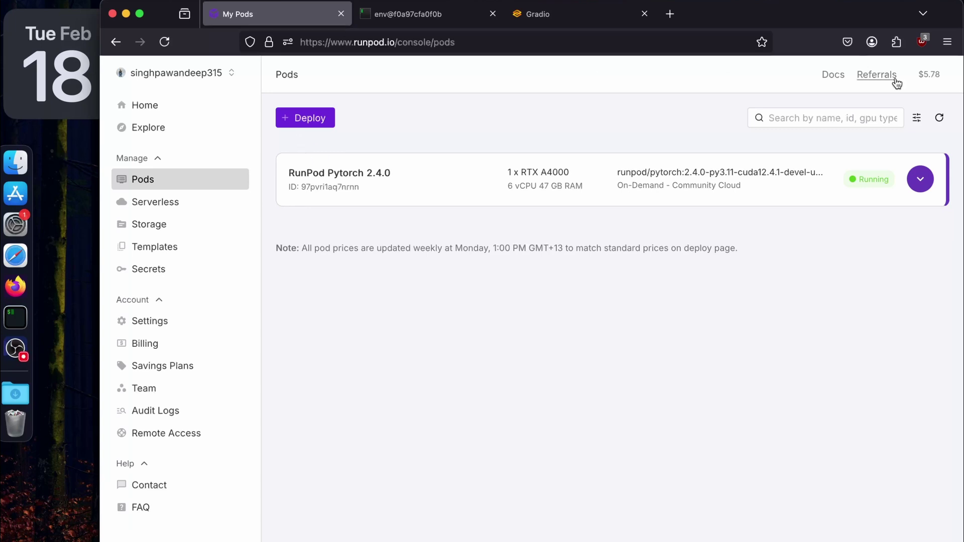
Step: Expand the Pytorch 2.4.0 pod's utilization details, glance at the server log, then open runpod.io/pricing
mouse_move(930, 79)
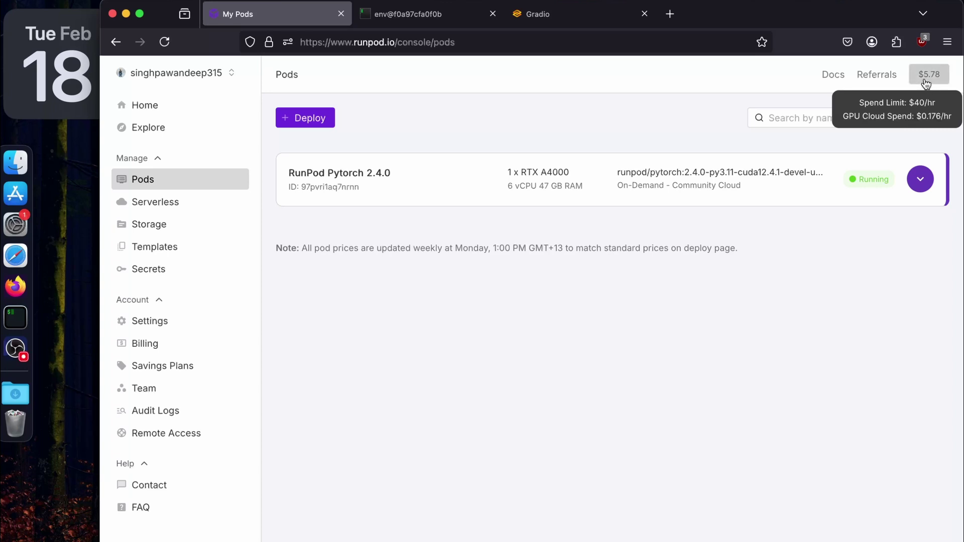
left_click(920, 181)
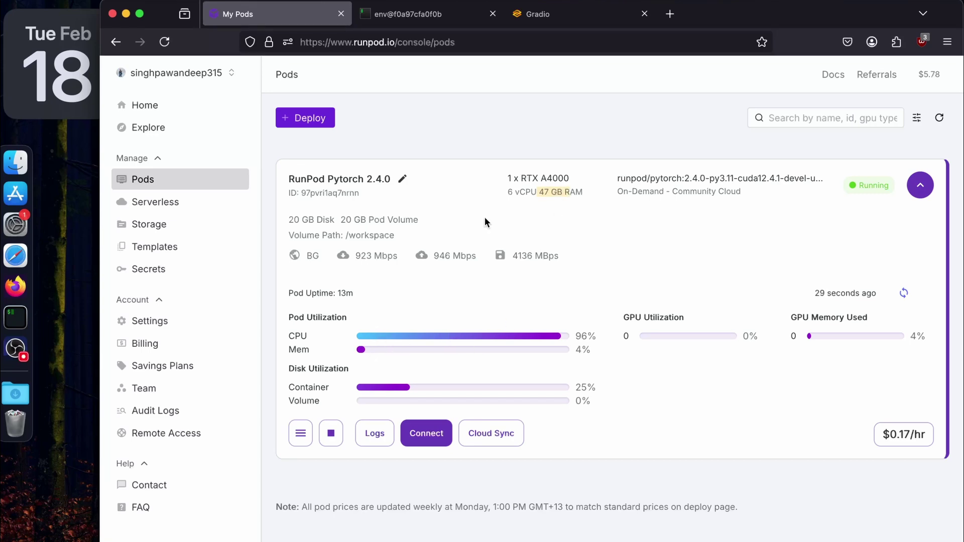
left_click(442, 18)
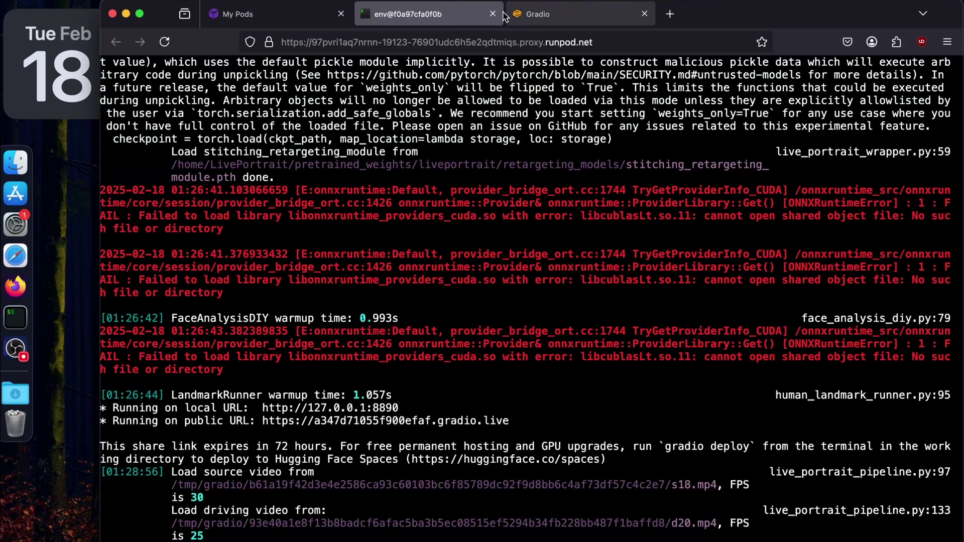
left_click(249, 18)
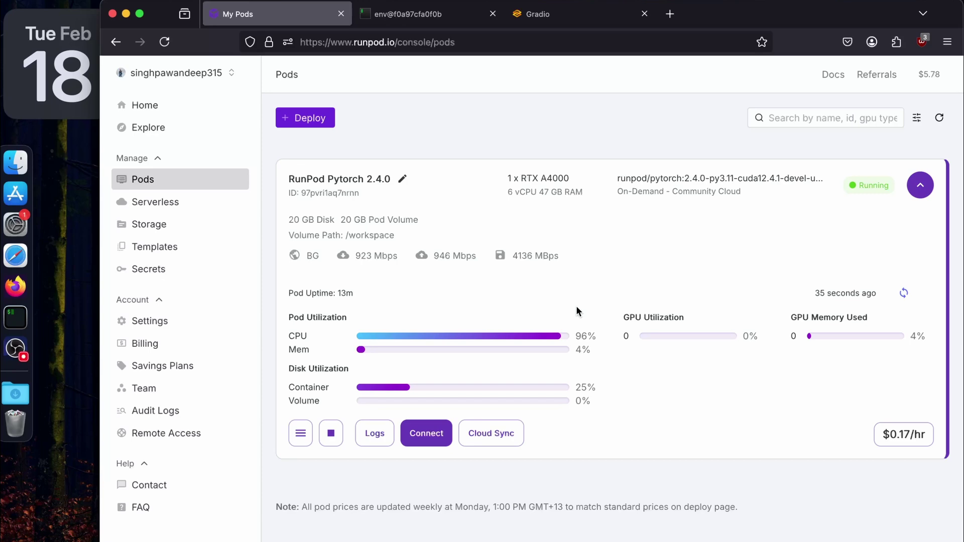
left_click_drag(505, 177, 634, 192)
left_click(635, 191)
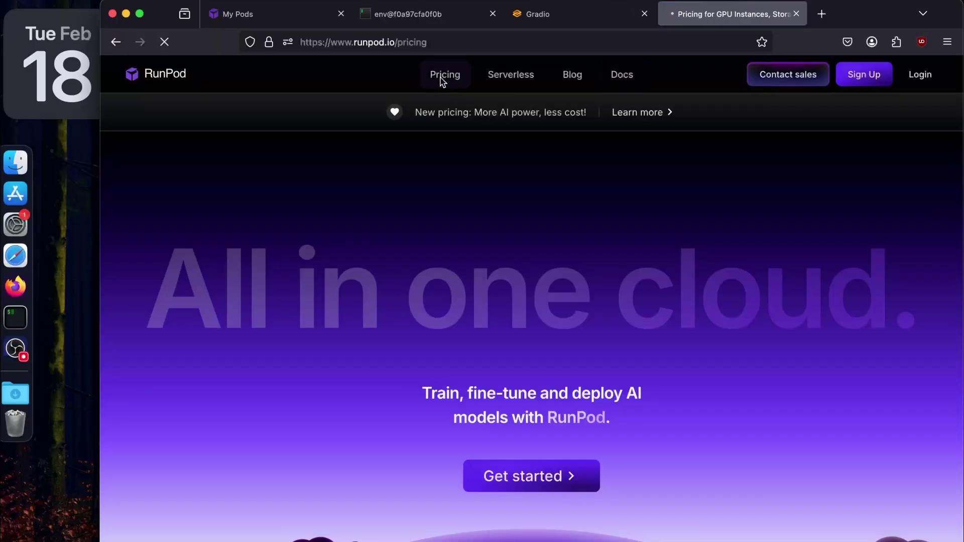
Step: Scroll through the 80GB and 48GB VRAM GPU pricing cards, such as H100 PCIe at $1.99/hr
scroll(358, 281, "down", 15)
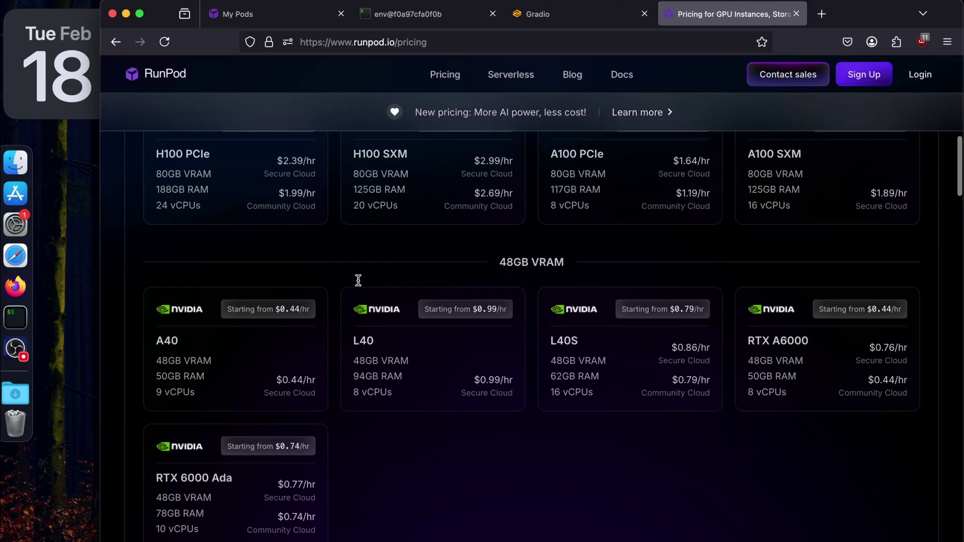
scroll(358, 280, "down", 10)
scroll(359, 284, "up", 20)
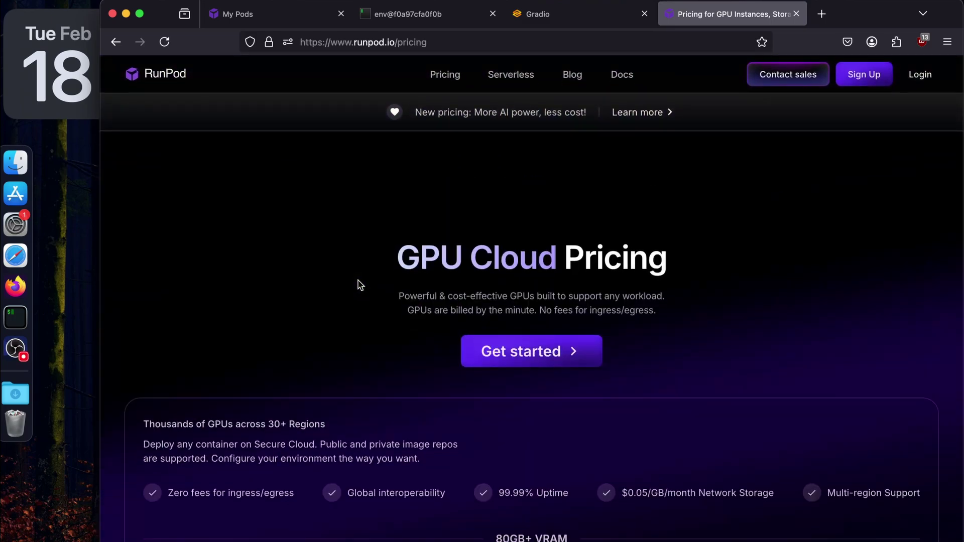
scroll(361, 285, "down", 10)
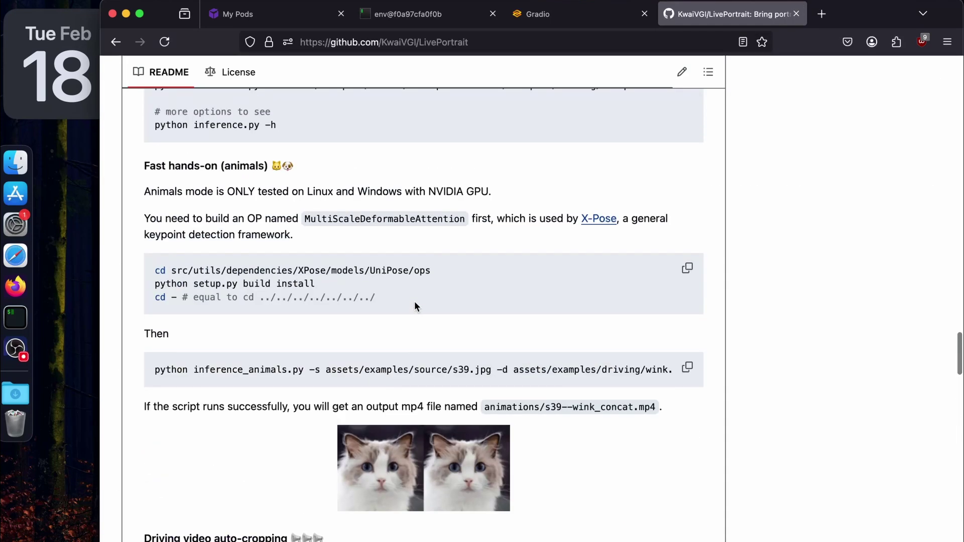
Step: Read the README's animals mode and '4. Gradio interface' sections, then return to the terminal log
scroll(415, 300, "up", 1)
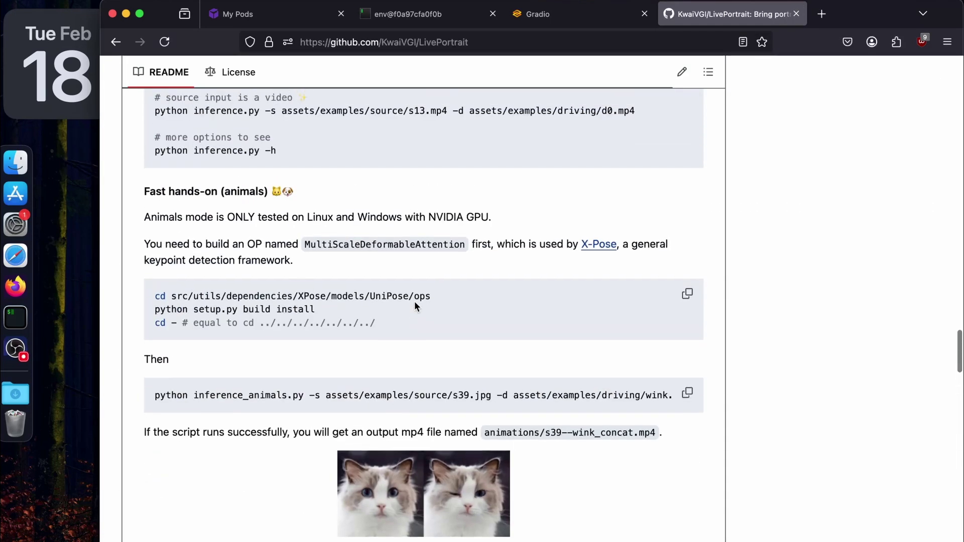
scroll(414, 302, "up", 1)
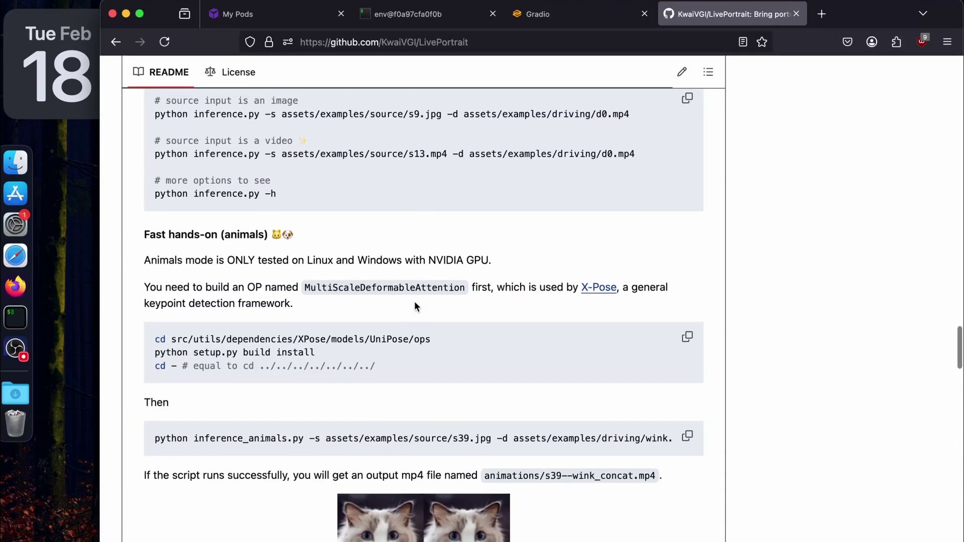
scroll(415, 303, "down", 1)
scroll(415, 304, "down", 3)
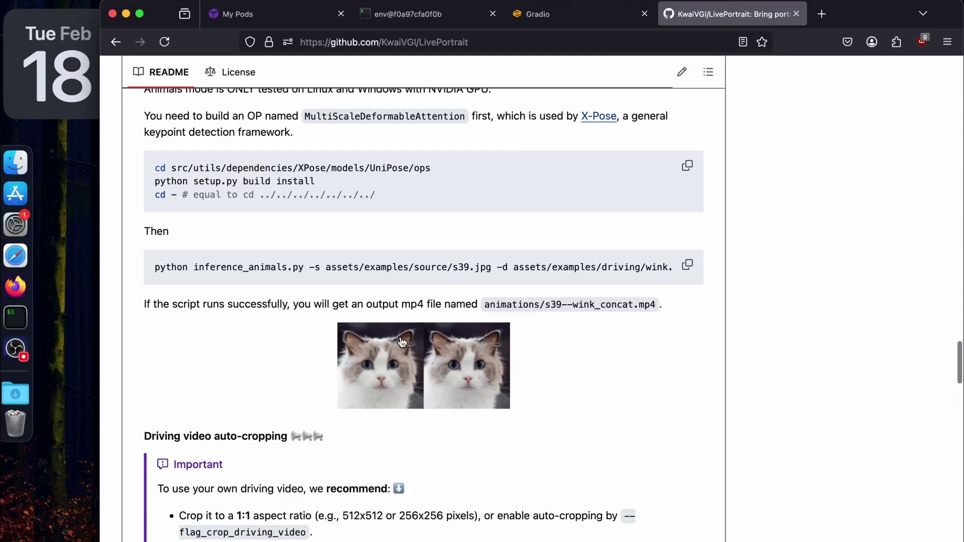
scroll(311, 382, "up", 2)
scroll(312, 382, "up", 10)
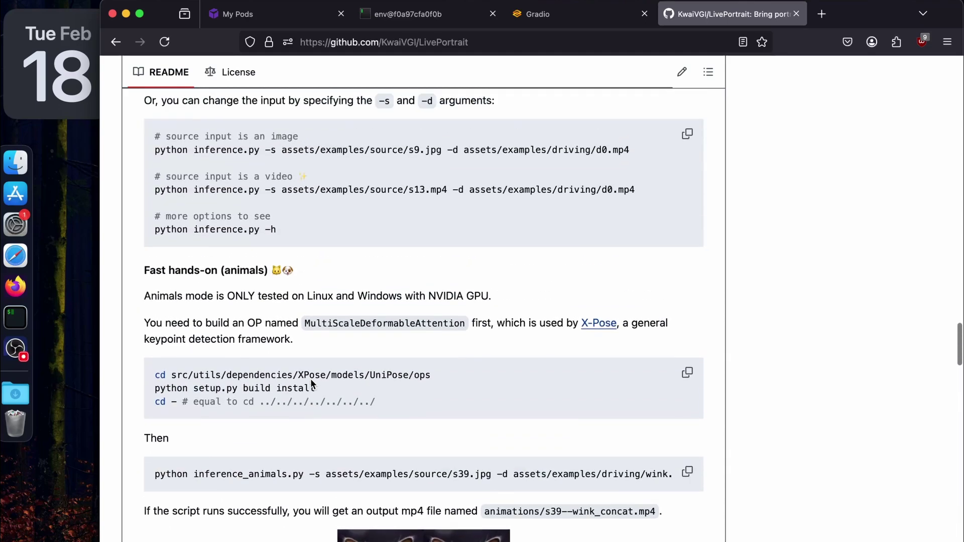
scroll(184, 331, "down", 12)
scroll(184, 331, "down", 15)
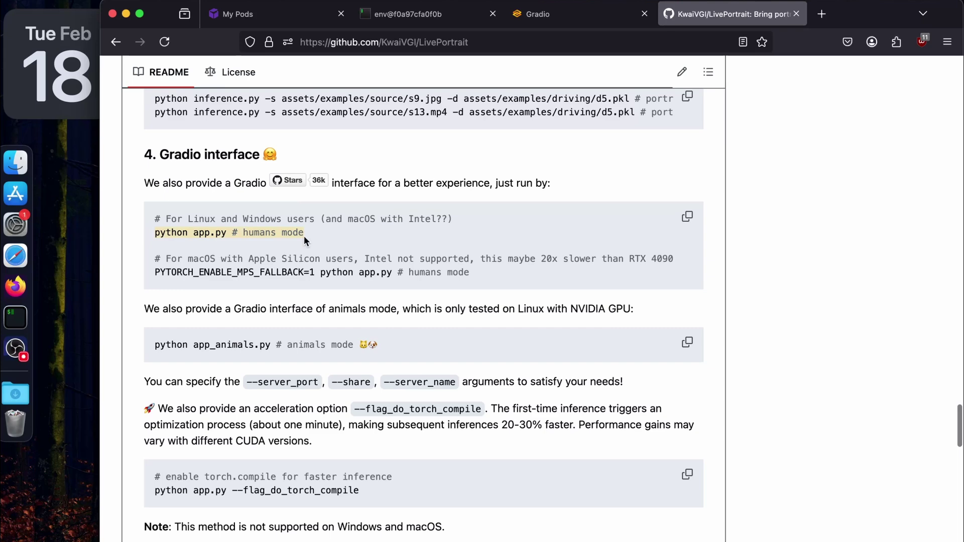
scroll(303, 236, "down", 4)
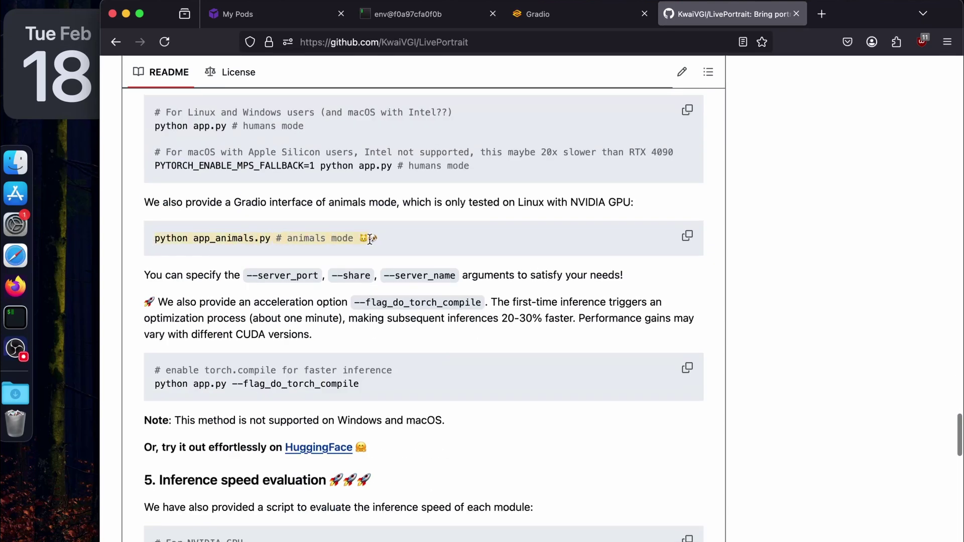
scroll(379, 239, "up", 3)
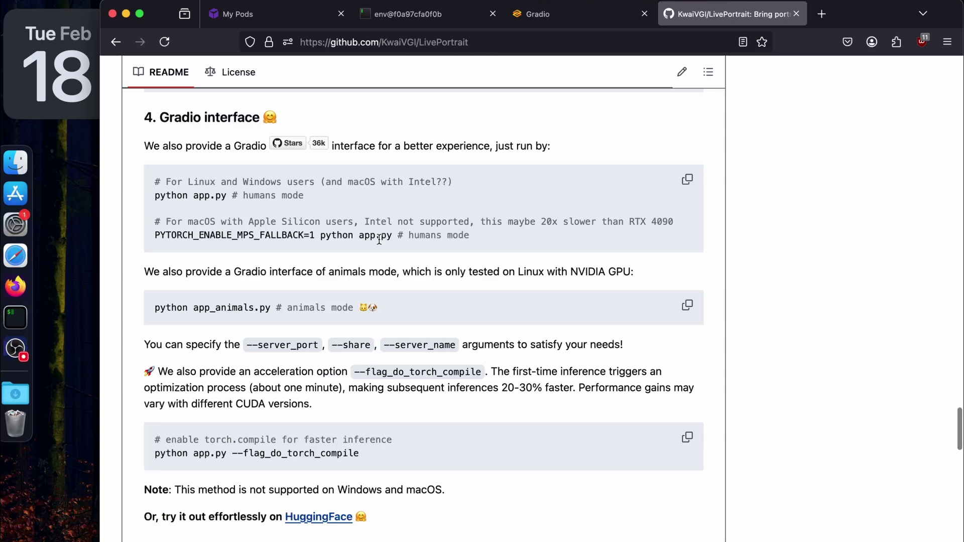
scroll(378, 239, "up", 1)
key("ctrl+shift+Tab")
key("ctrl+shift+Tab")
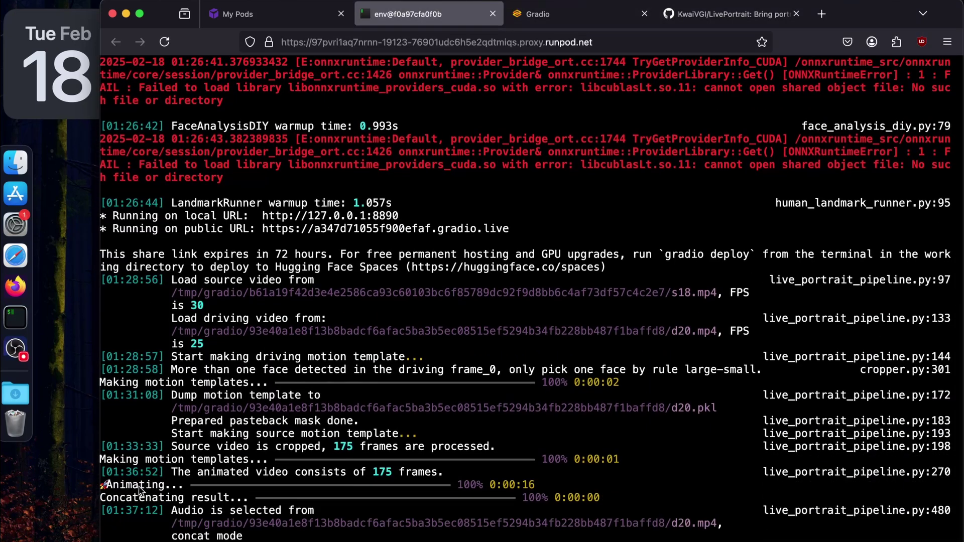
Step: Play the 6-second animated video result in LivePortrait and view it full screen
left_click(537, 14)
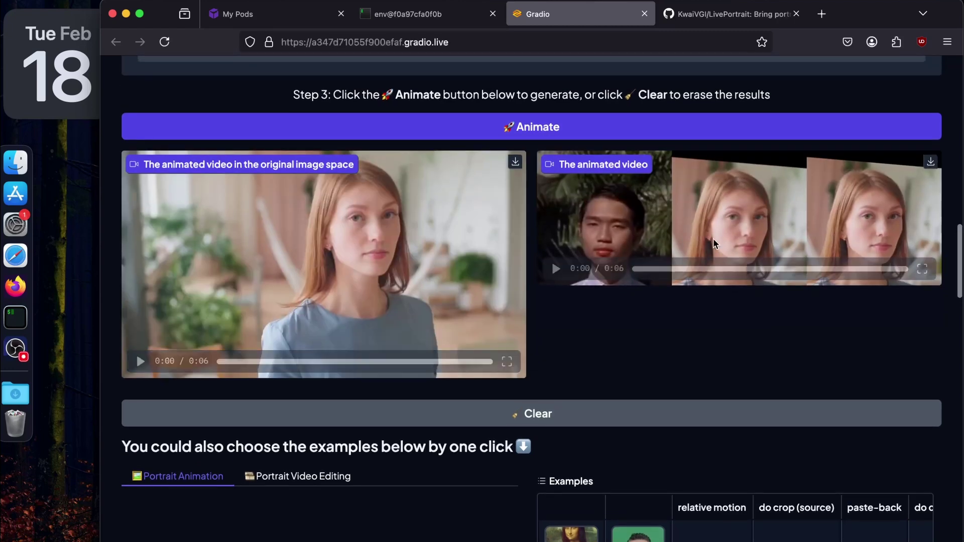
mouse_move(553, 263)
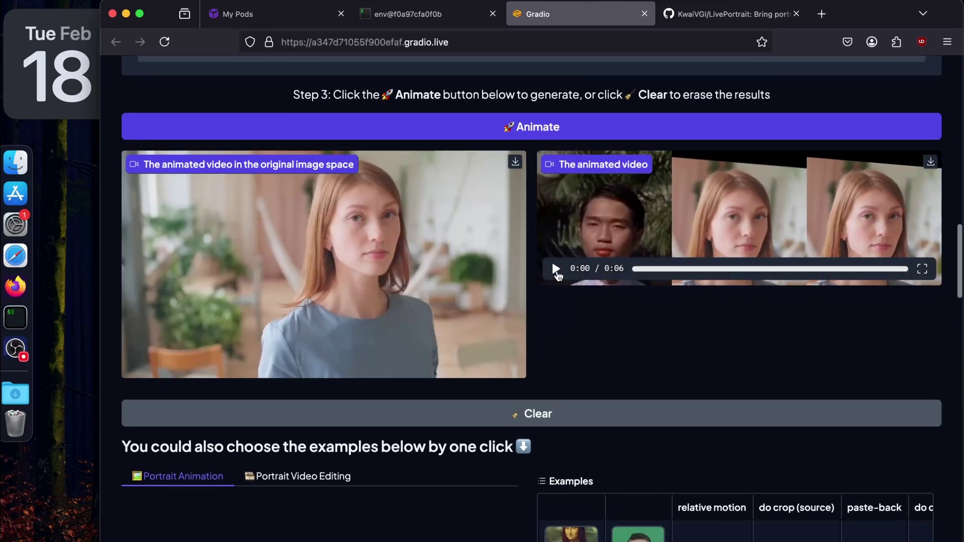
left_click(556, 270)
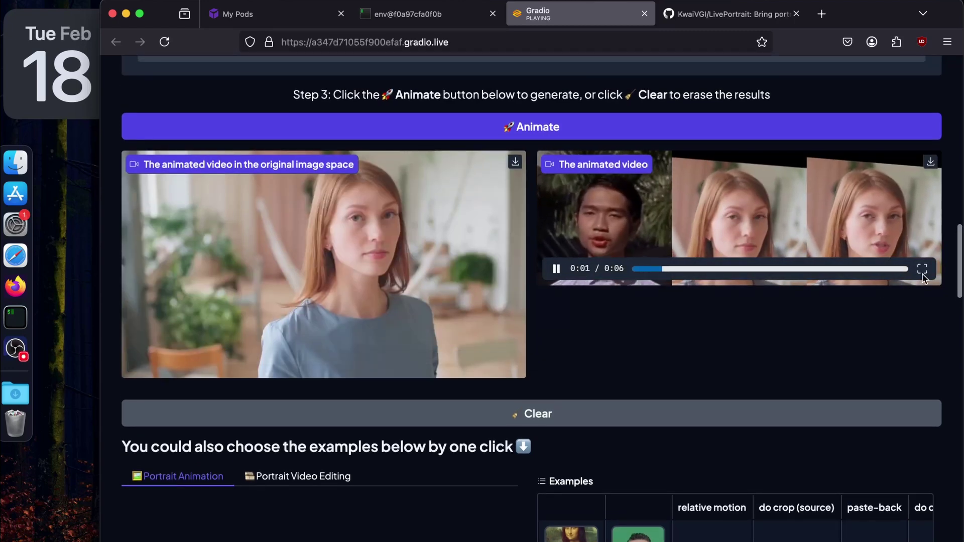
left_click(923, 268)
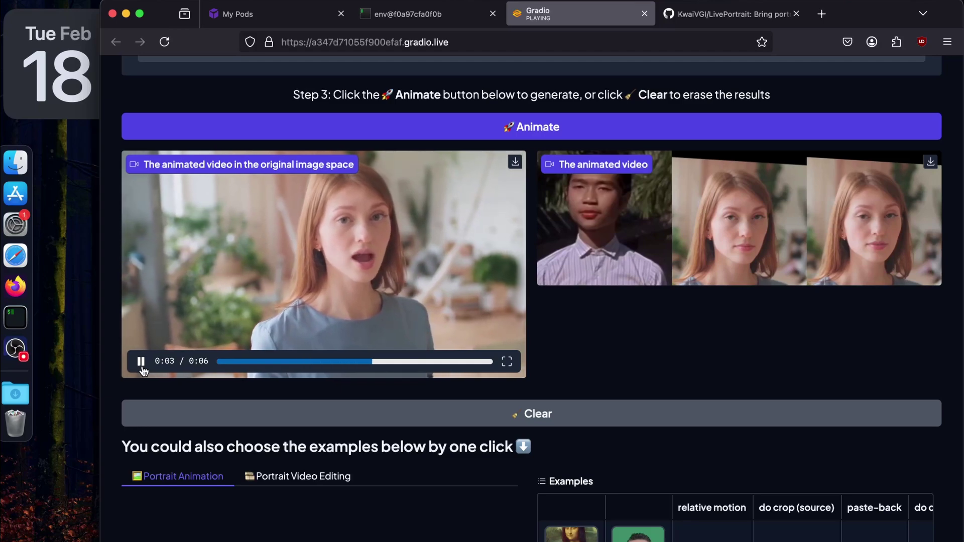
scroll(142, 370, "up", 20)
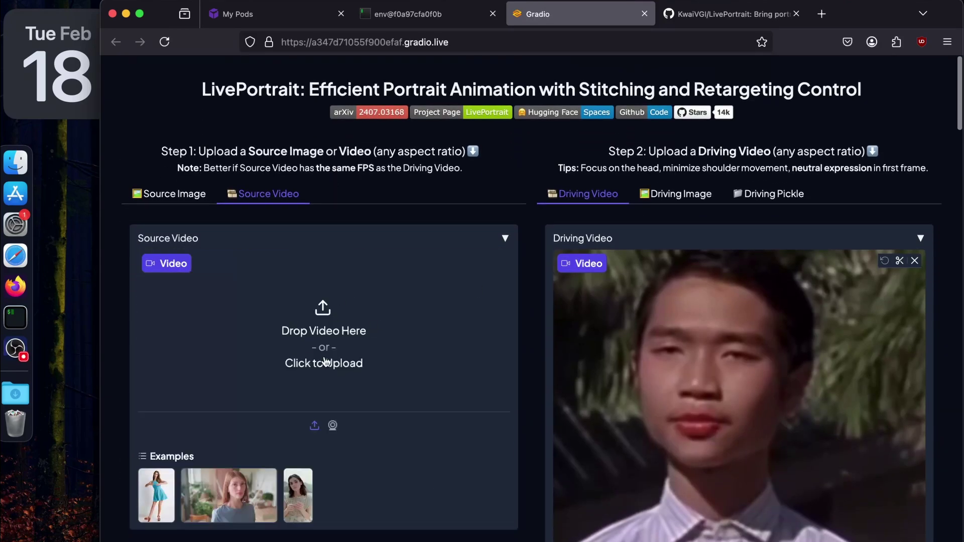
Step: Remove the driving video and read the Retargeting instructions about the source portrait
left_click(915, 261)
scroll(759, 297, "down", 2)
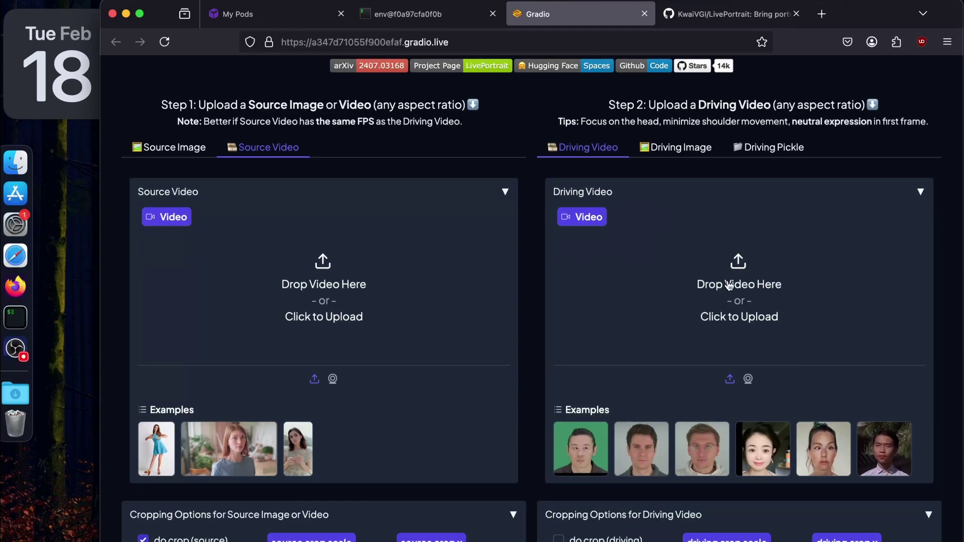
scroll(729, 284, "down", 20)
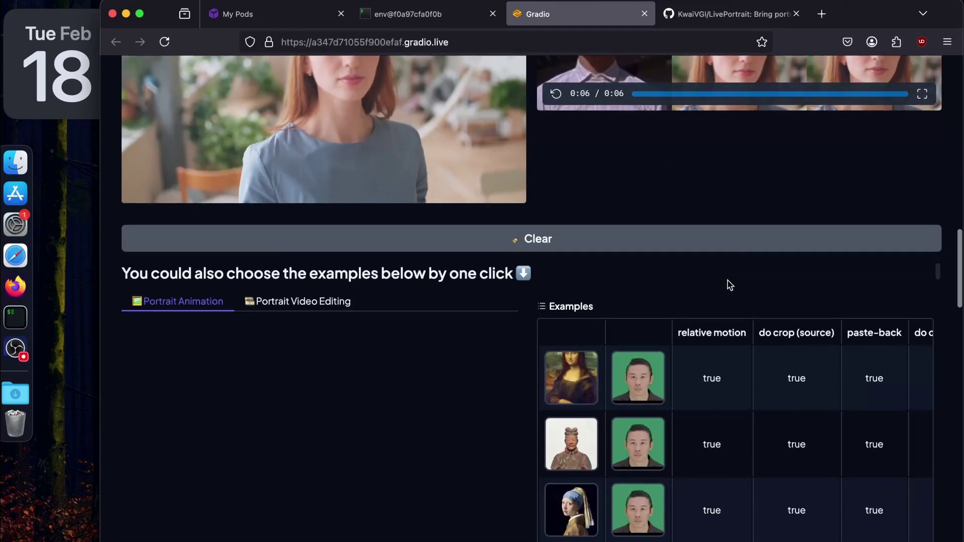
scroll(728, 285, "down", 3)
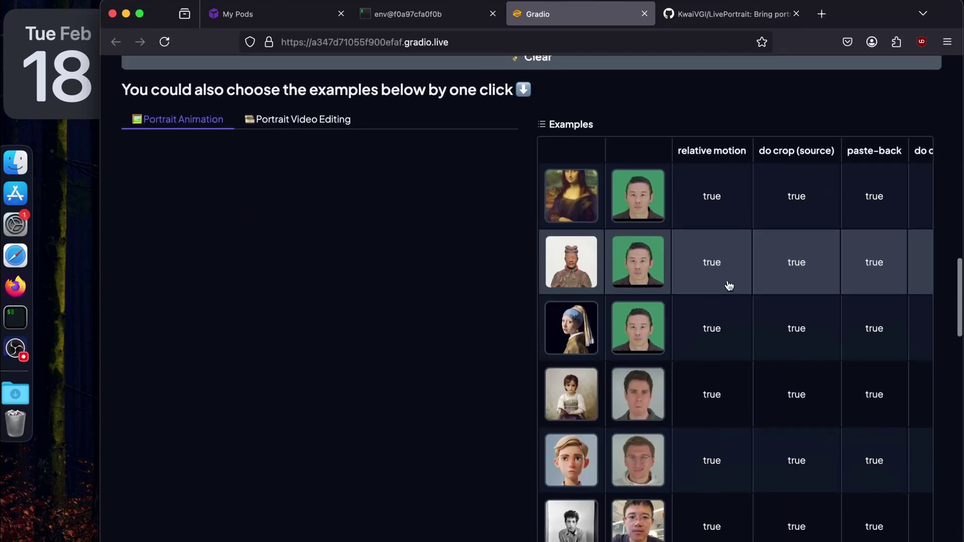
left_click_drag(148, 136, 199, 137)
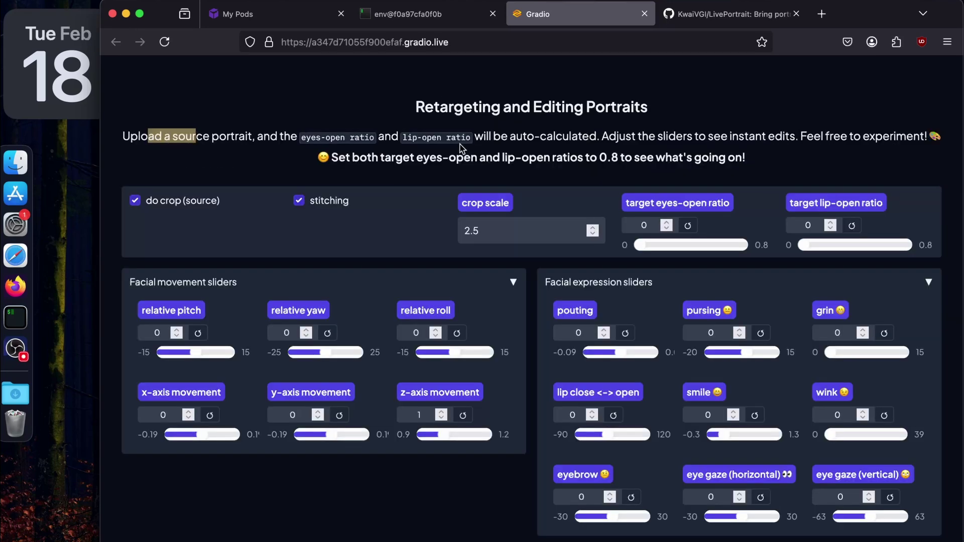
left_click_drag(201, 137, 218, 140)
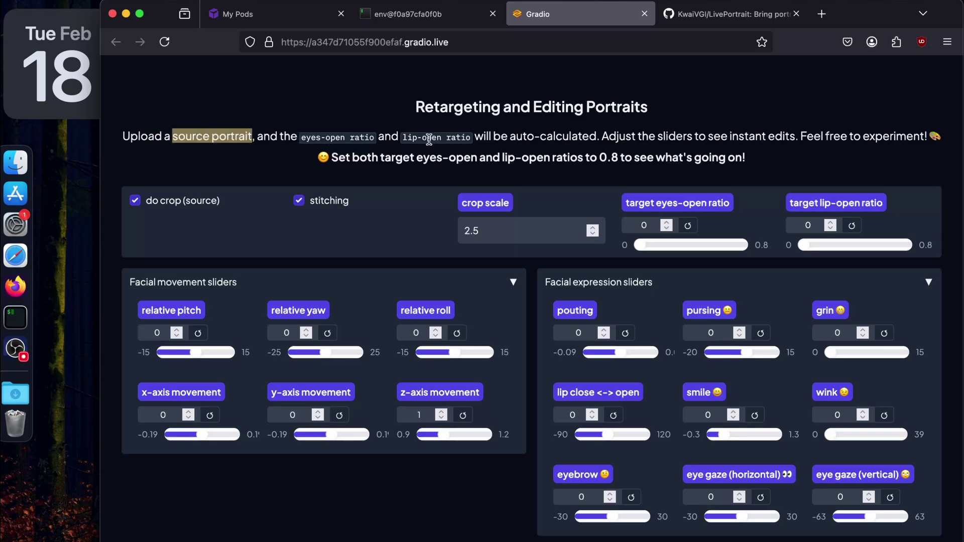
scroll(704, 133, "down", 1)
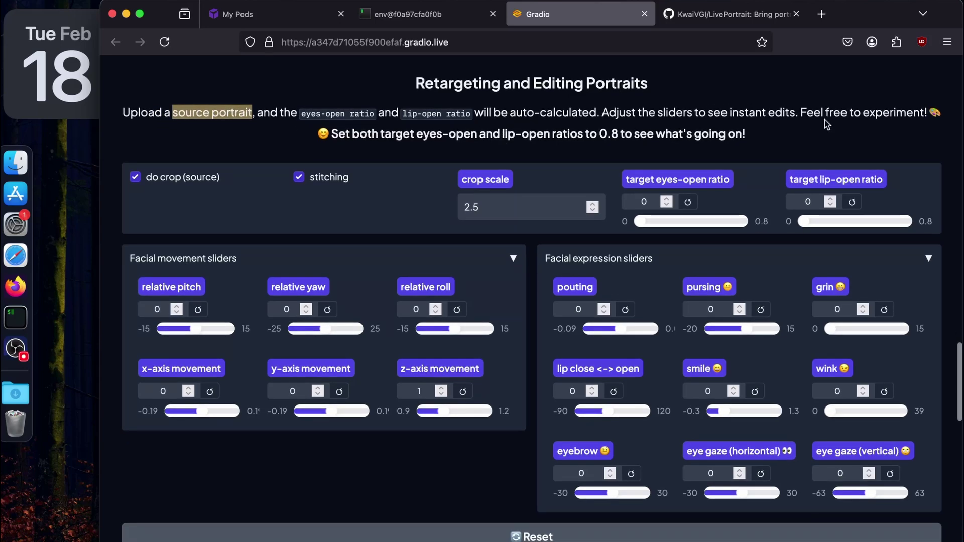
left_click(377, 153)
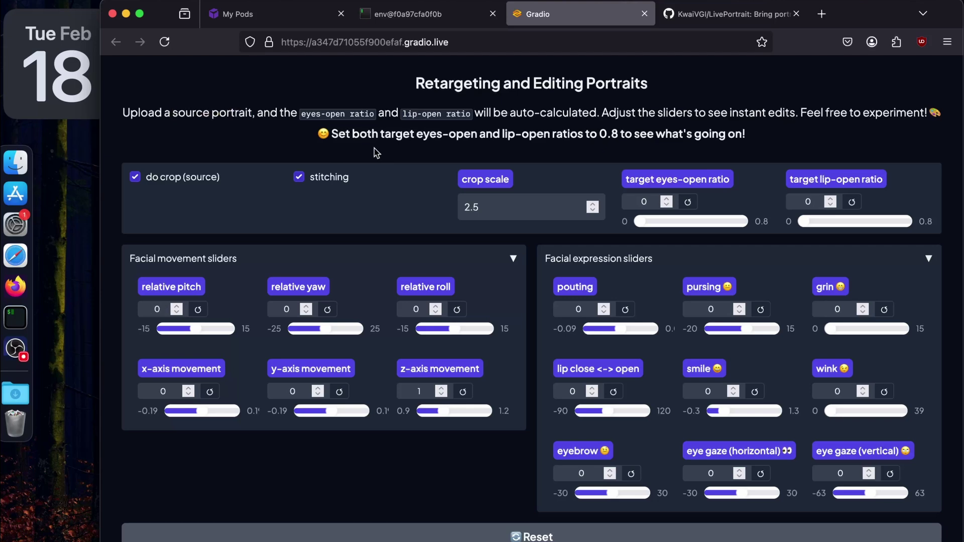
Step: Load the waterfall portrait example, auto-filling eyes-open ratio 0.48 and lip-open ratio 0.13
scroll(376, 154, "down", 10)
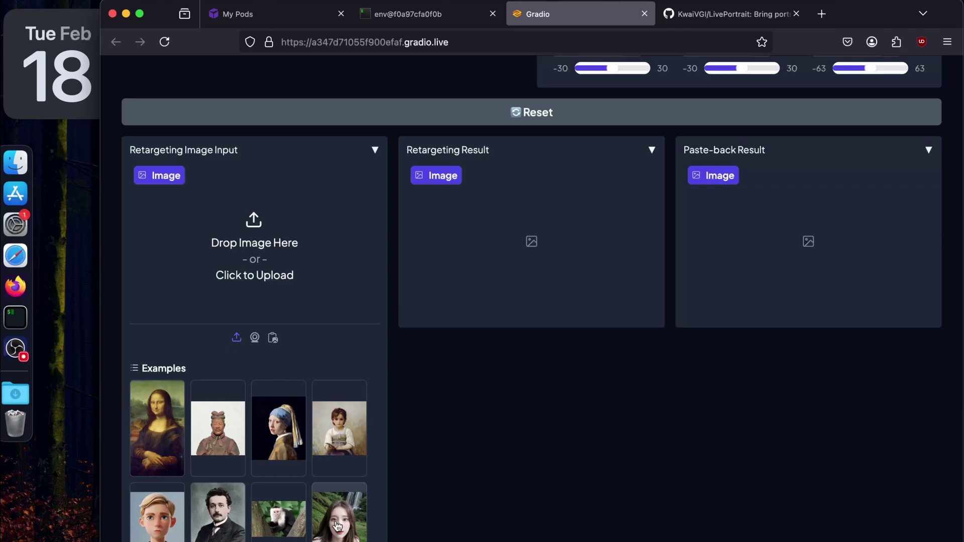
left_click(338, 526)
scroll(494, 189, "up", 7)
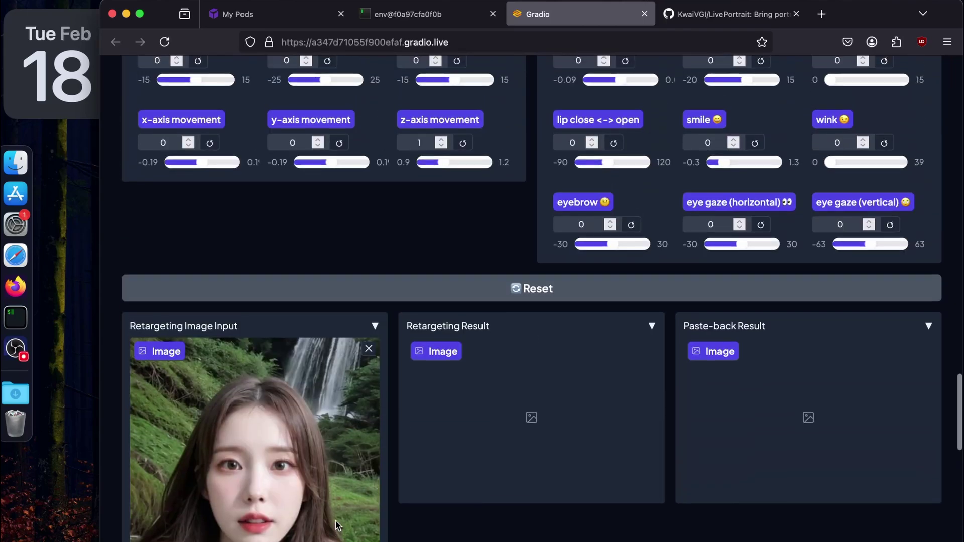
scroll(494, 188, "up", 2)
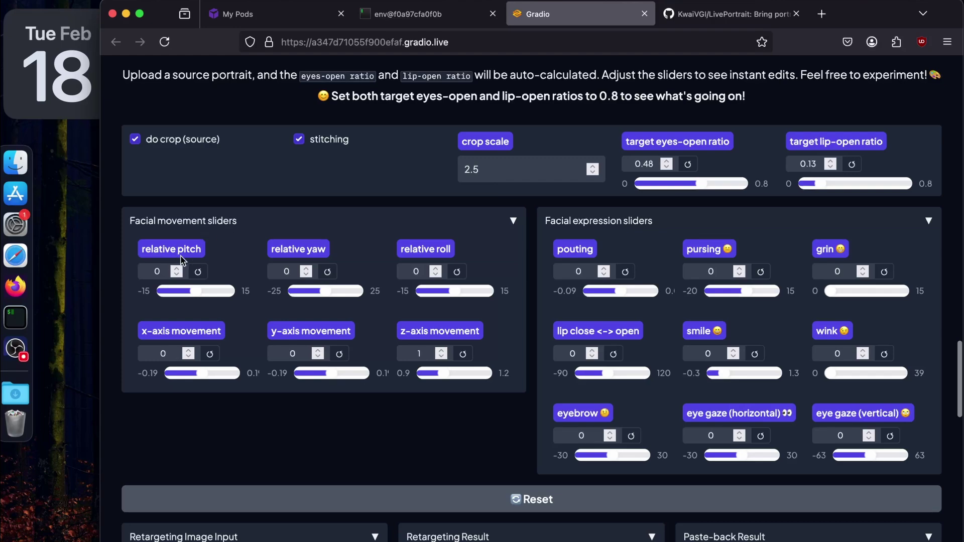
Step: Raise the waterfall portrait's eyebrows to 30 and set the wink to 12.32
scroll(416, 286, "down", 5)
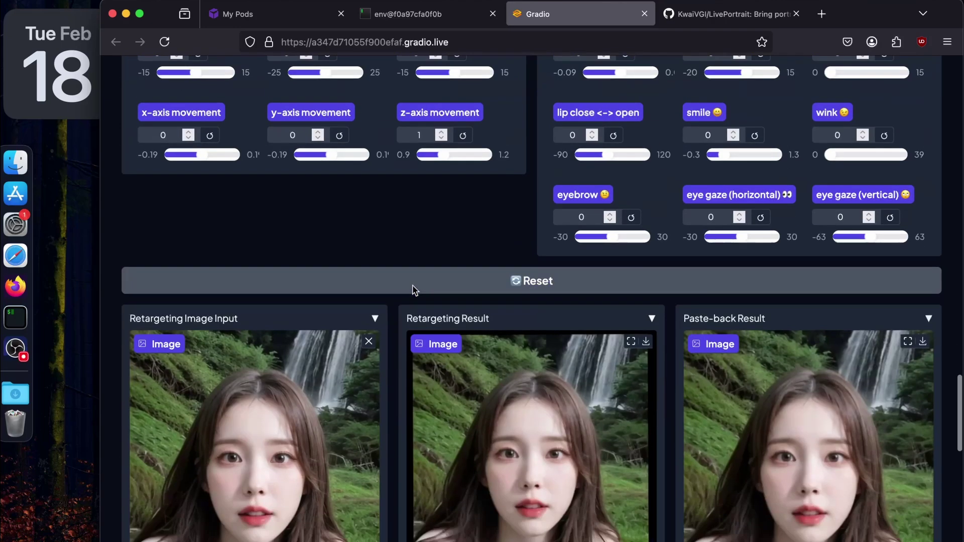
scroll(415, 290, "up", 3)
scroll(414, 291, "up", 1)
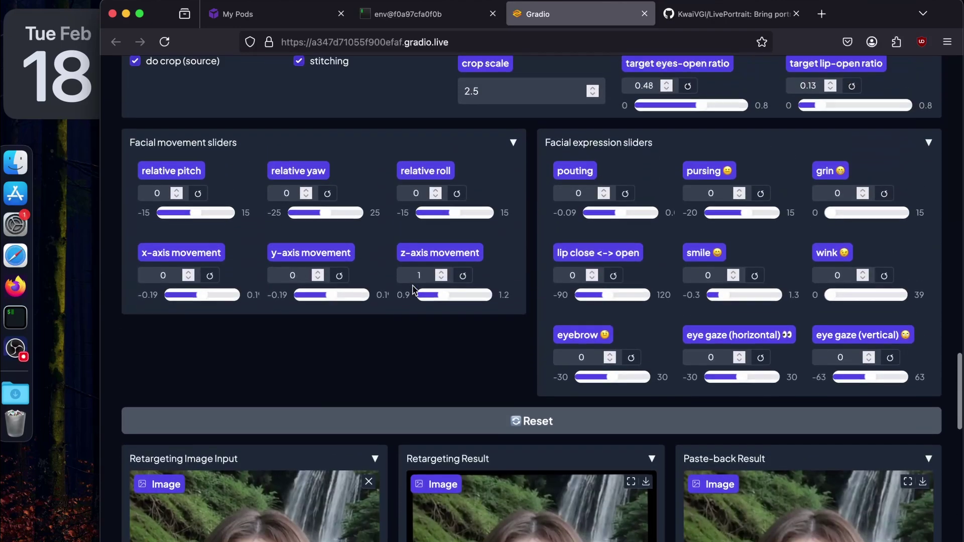
scroll(411, 286, "down", 3)
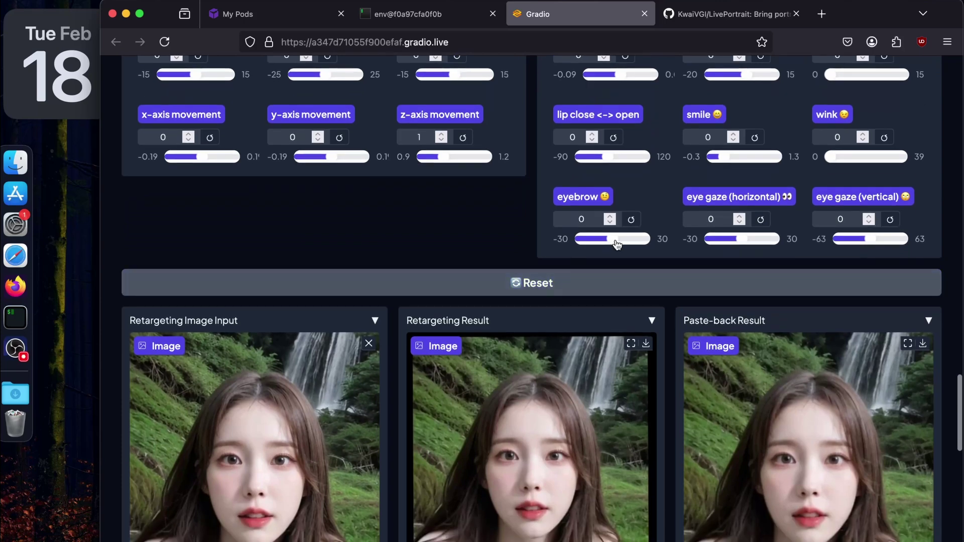
left_click_drag(617, 242, 648, 243)
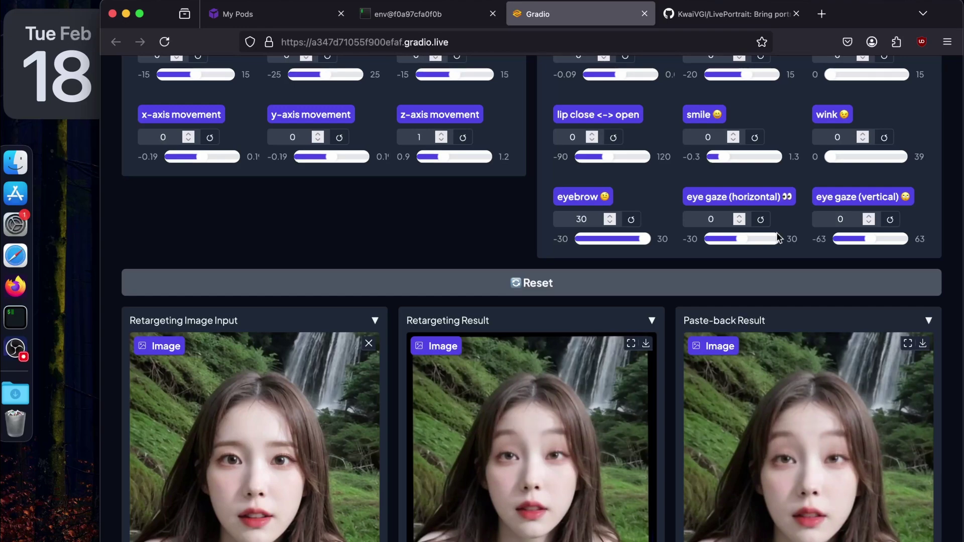
scroll(735, 175, "up", 5)
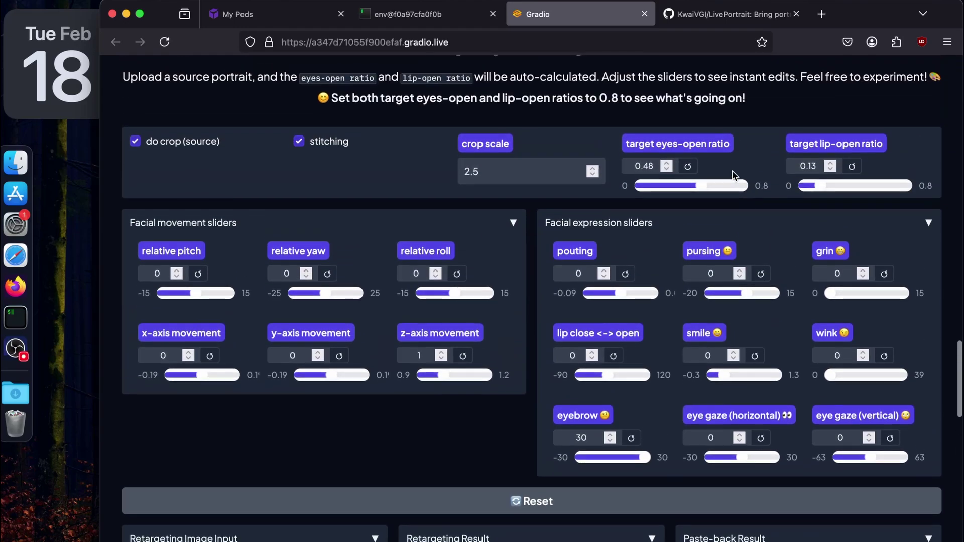
scroll(734, 175, "down", 4)
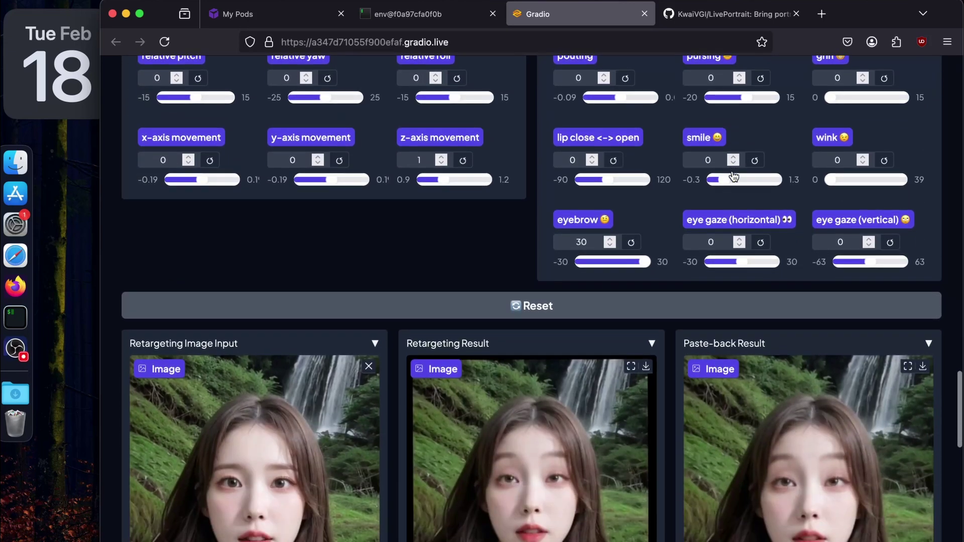
left_click(856, 179)
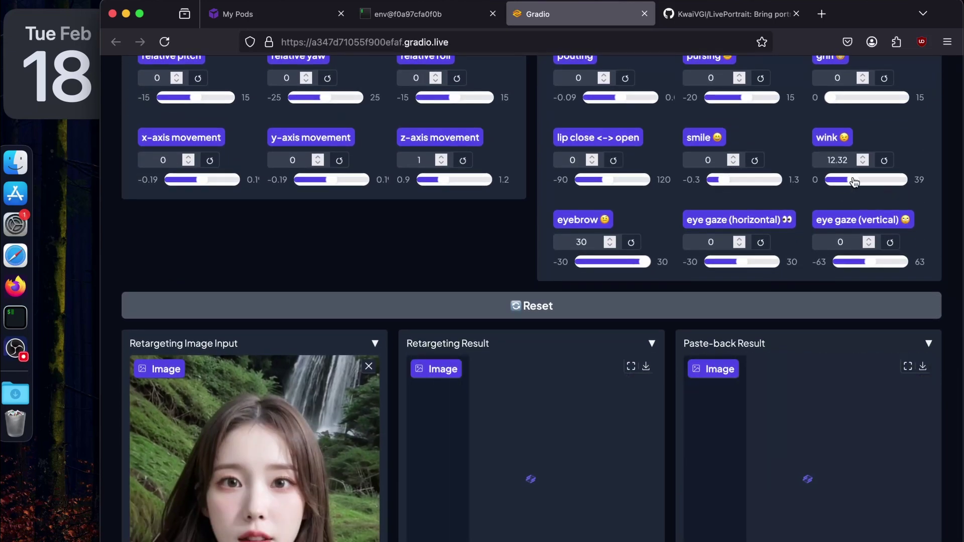
scroll(856, 182, "down", 1)
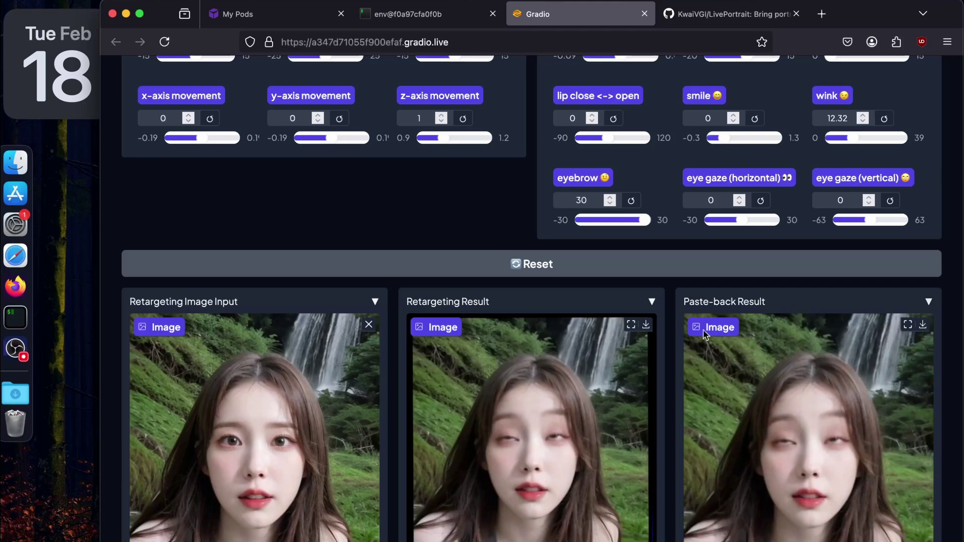
scroll(455, 476, "down", 15)
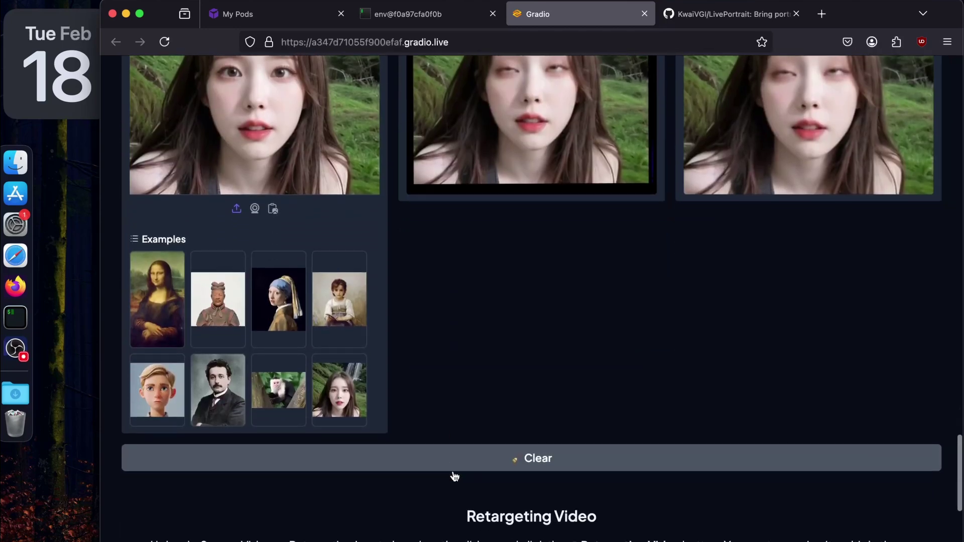
Step: Load the blue-dress woman example video as the retargeting source and play it
scroll(454, 476, "down", 3)
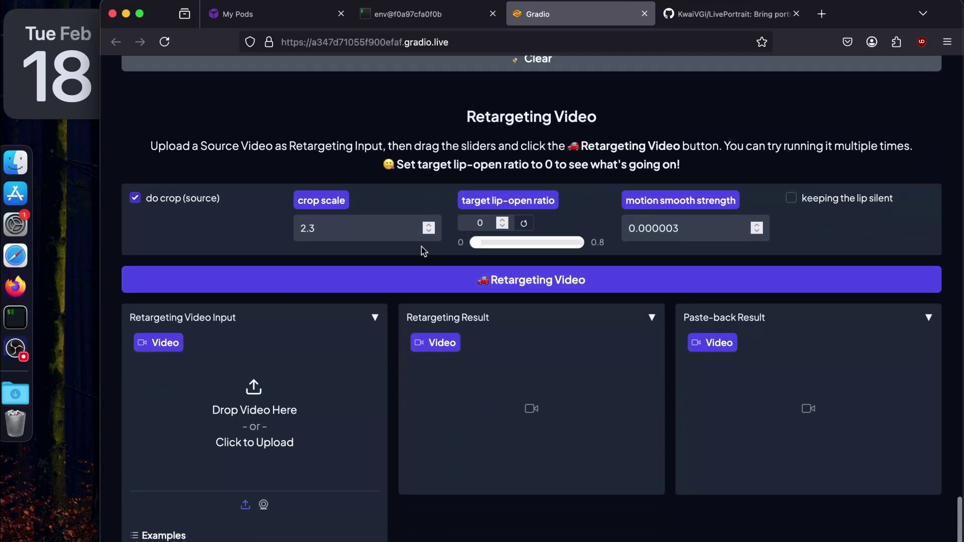
scroll(509, 143, "down", 4)
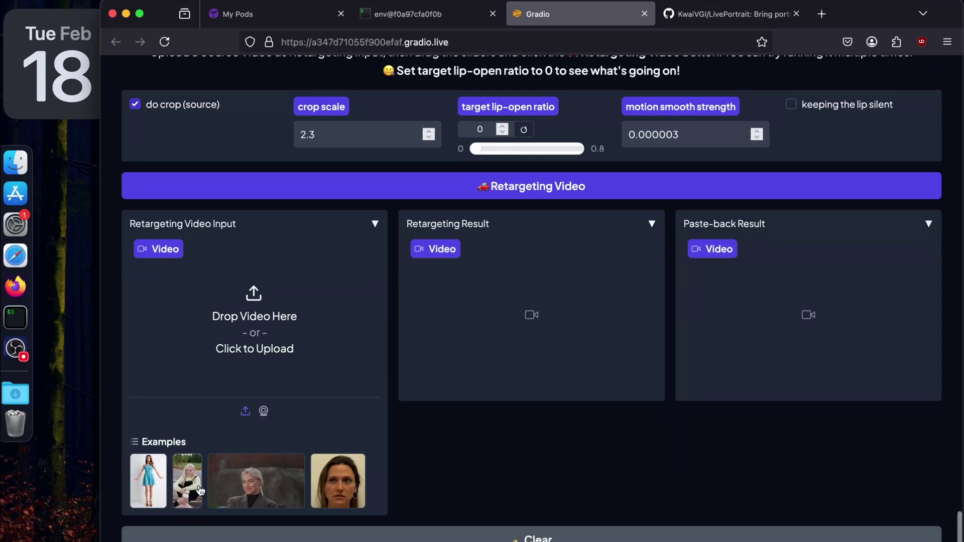
left_click(334, 489)
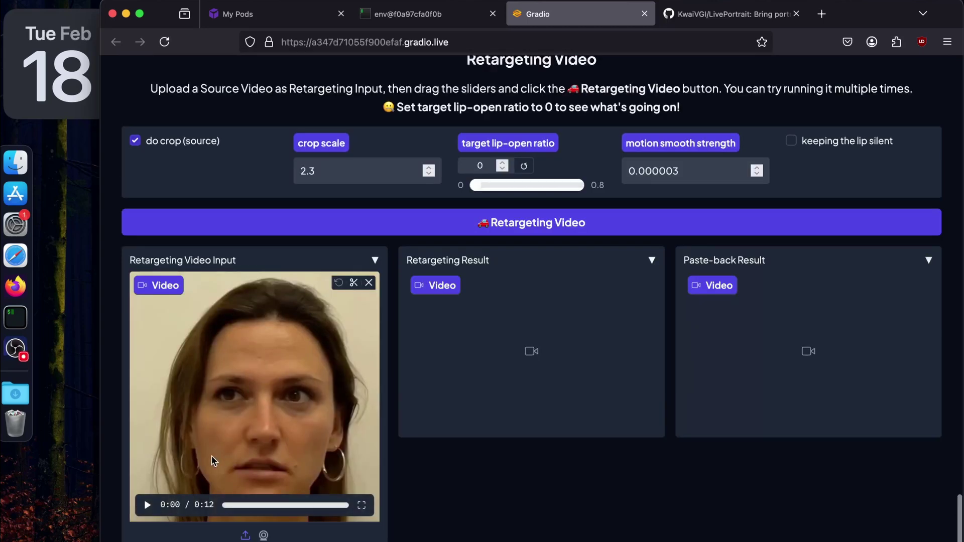
scroll(208, 490, "down", 3)
left_click(194, 468)
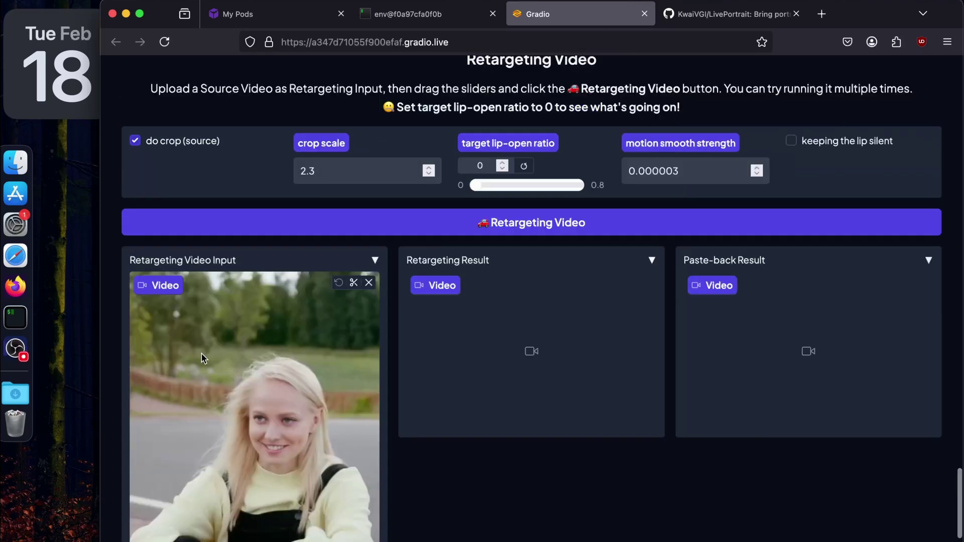
scroll(195, 377, "down", 5)
scroll(189, 397, "down", 2)
left_click(150, 507)
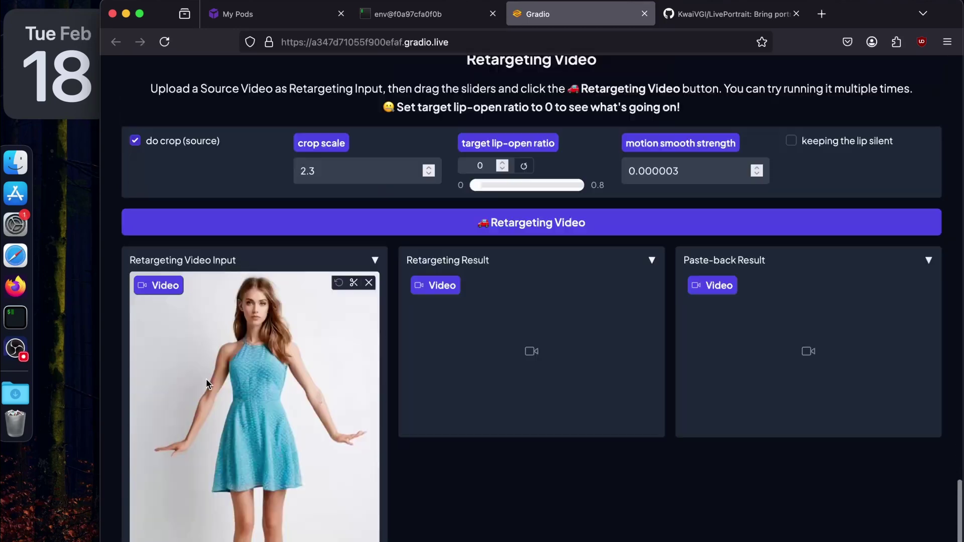
scroll(206, 379, "down", 10)
left_click(148, 390)
Step: Set the target lip-open ratio to 0.47 for video retargeting
scroll(148, 390, "up", 2)
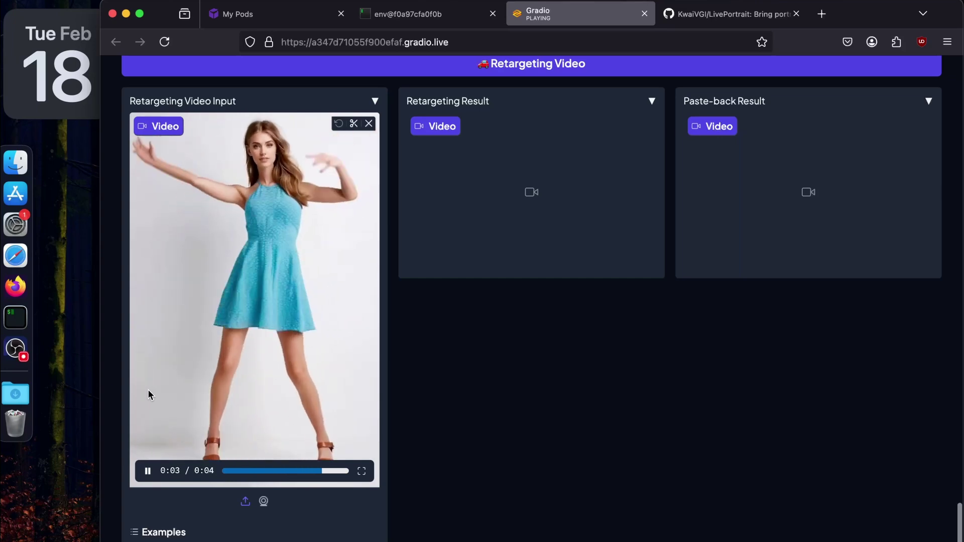
scroll(148, 390, "up", 1)
scroll(148, 391, "up", 6)
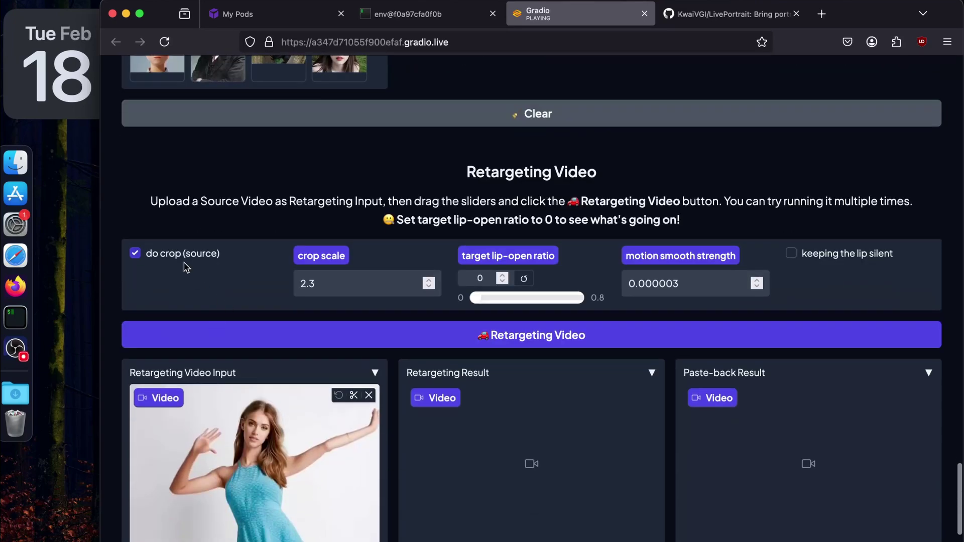
left_click(516, 299)
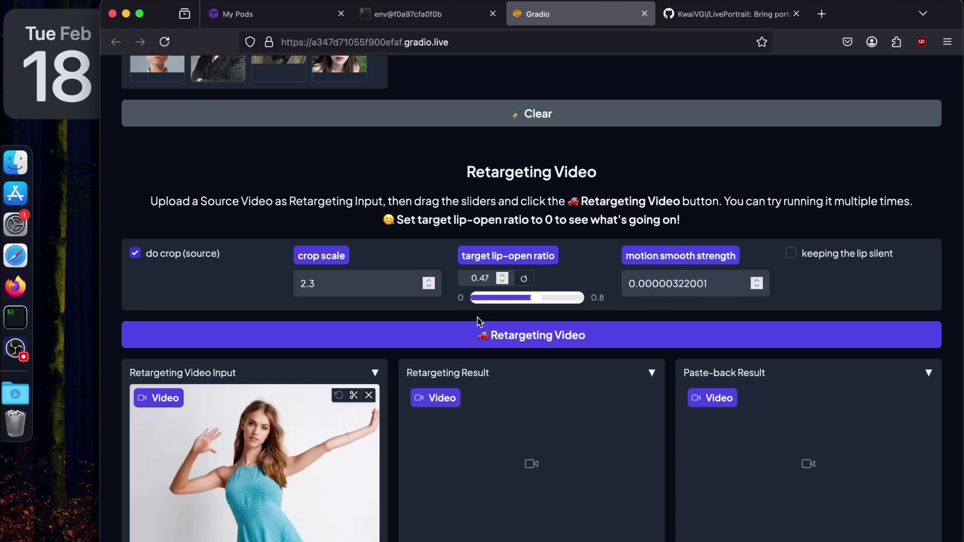
Step: Start retargeting the dancing video and check the server log for progress
left_click(564, 337)
scroll(563, 338, "down", 3)
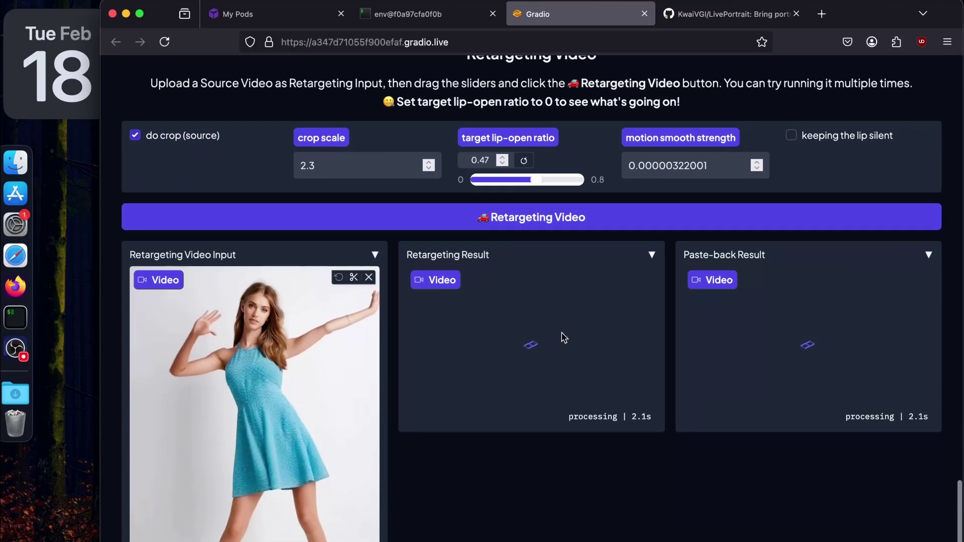
key("ctrl+shift+Tab")
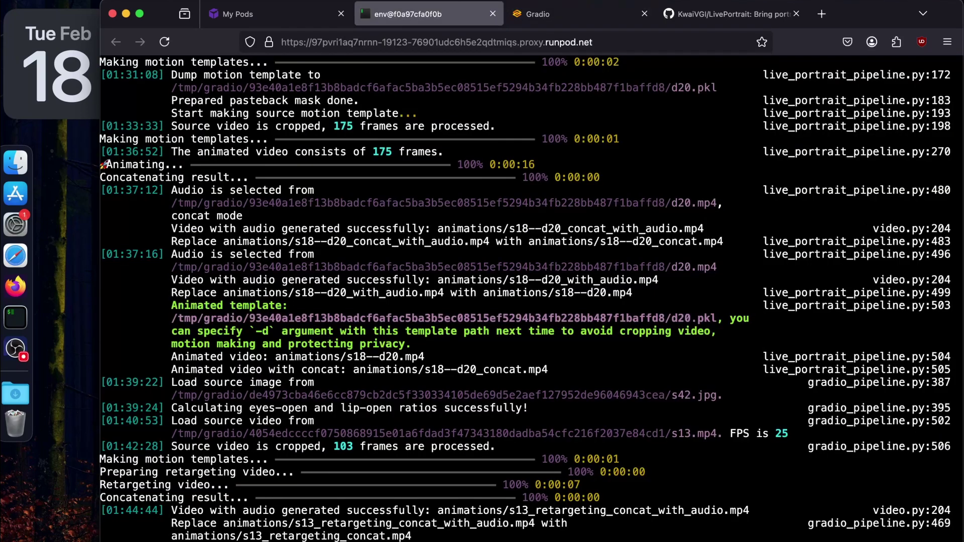
left_click(538, 14)
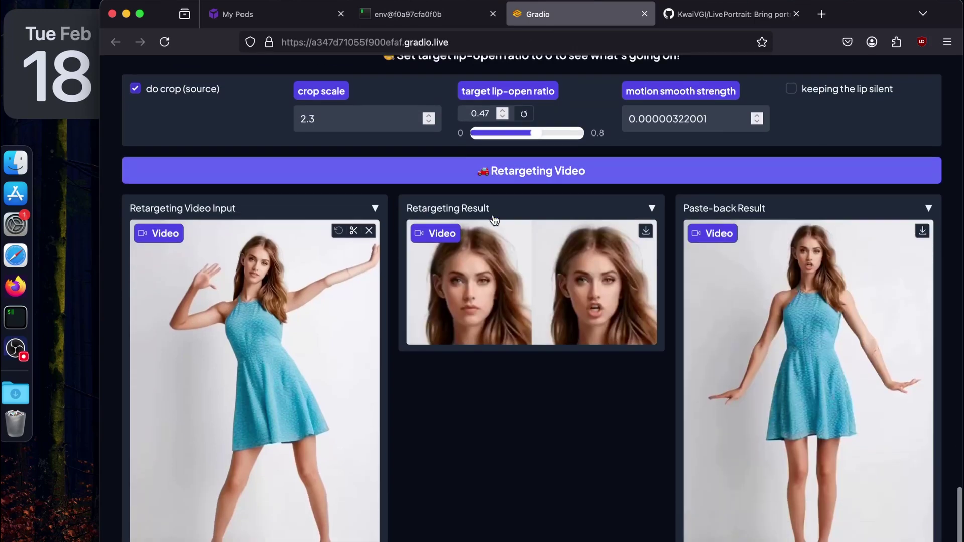
Step: Play the retargeted face clip and the pasted-back full-body video of the dancing woman
scroll(495, 220, "down", 1)
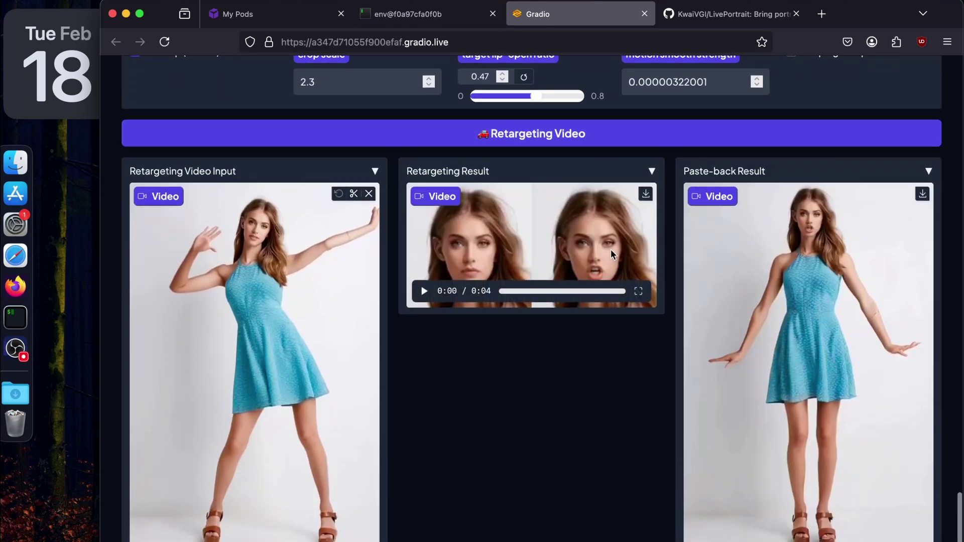
left_click(423, 293)
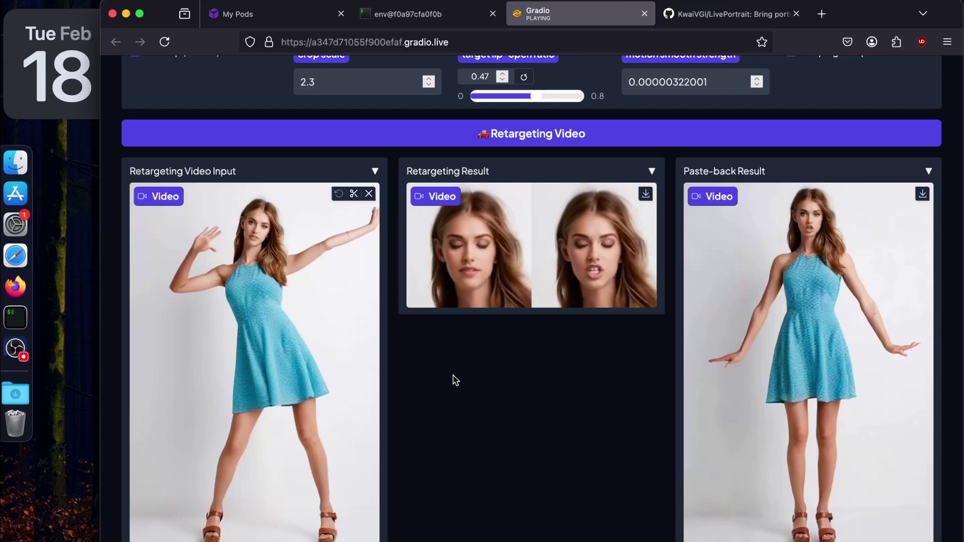
scroll(578, 359, "down", 4)
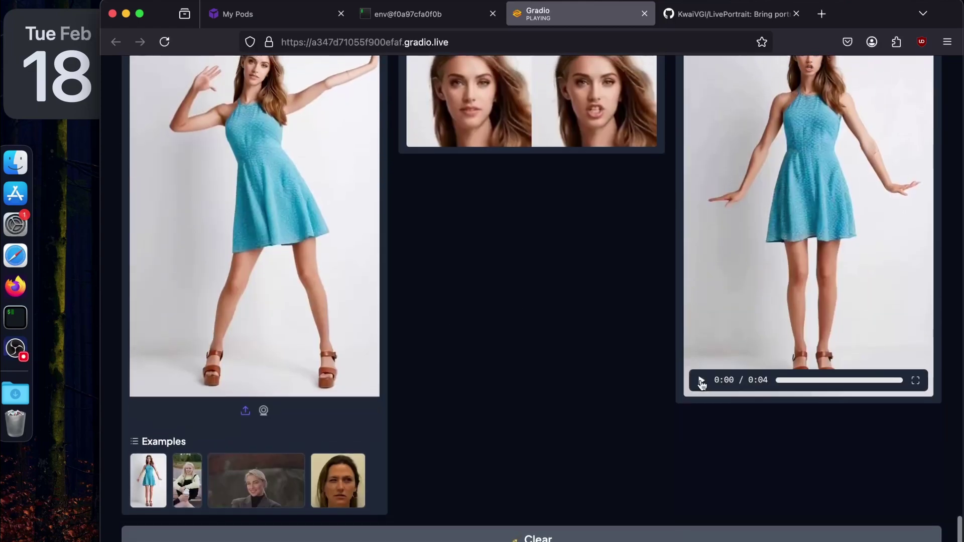
scroll(700, 379, "up", 4)
left_click(701, 379)
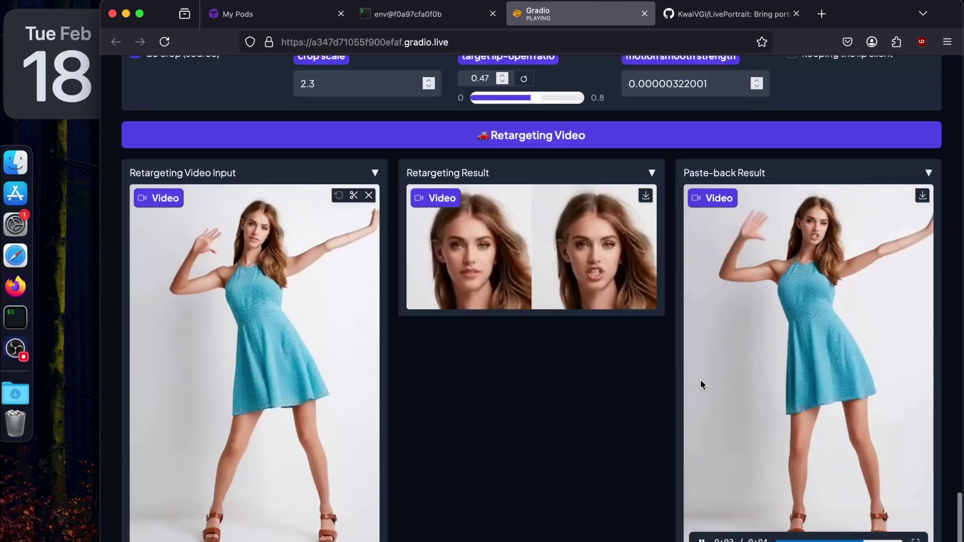
scroll(701, 384, "up", 20)
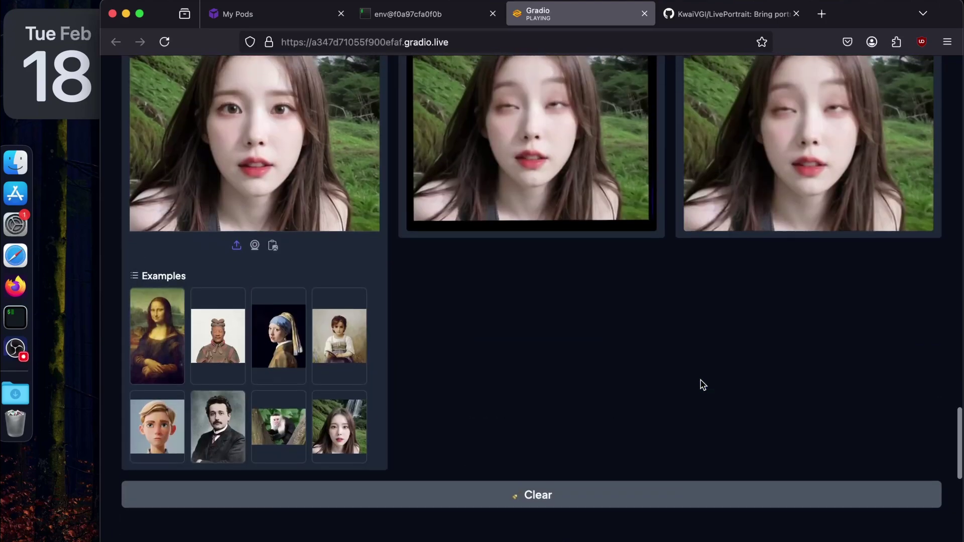
scroll(702, 384, "up", 20)
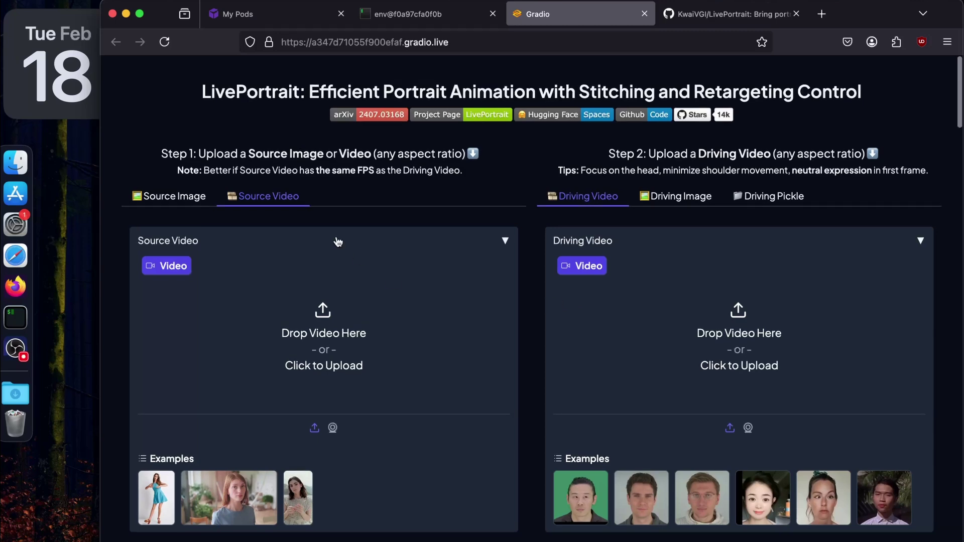
Step: Stop the RunPod Pytorch 2.4.0 pod, then terminate it permanently
left_click(261, 14)
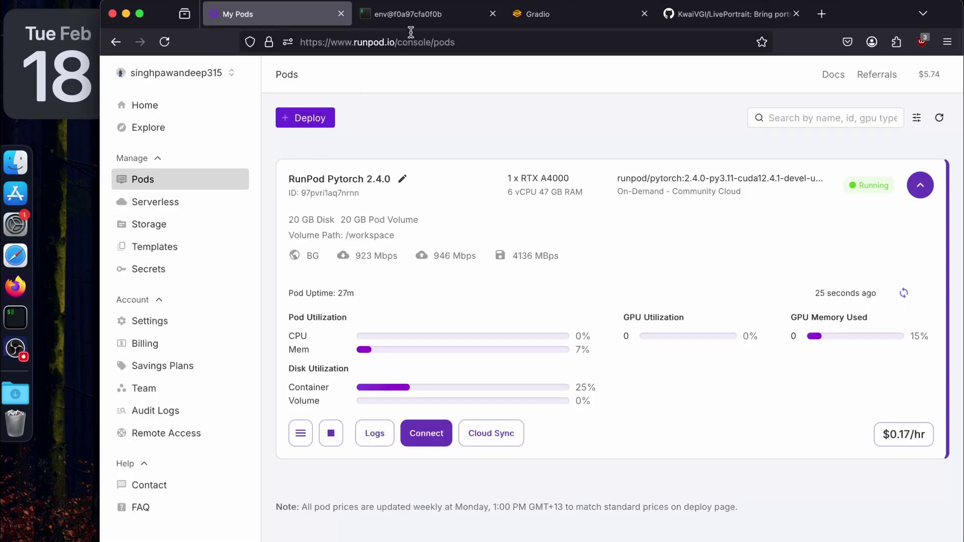
left_click(402, 14)
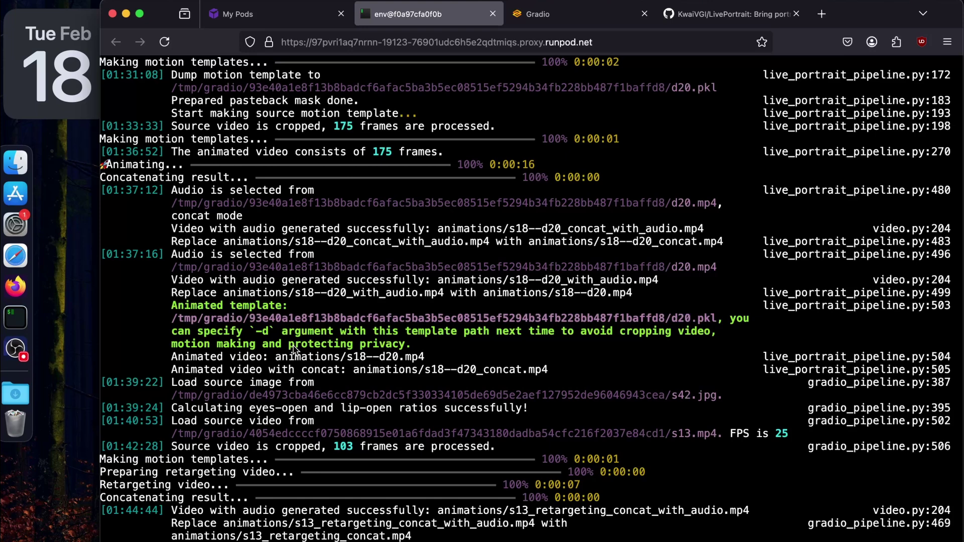
scroll(300, 386, "down", 2)
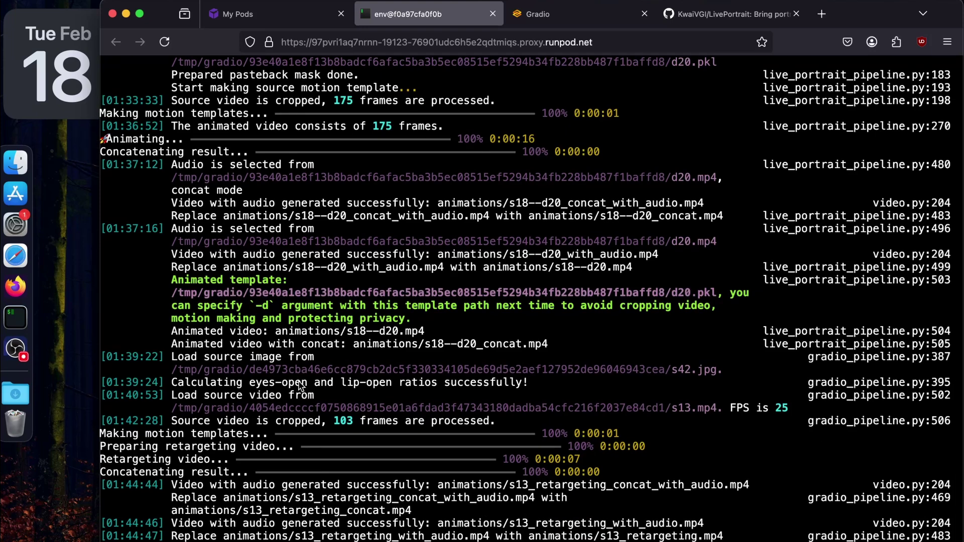
left_click(276, 14)
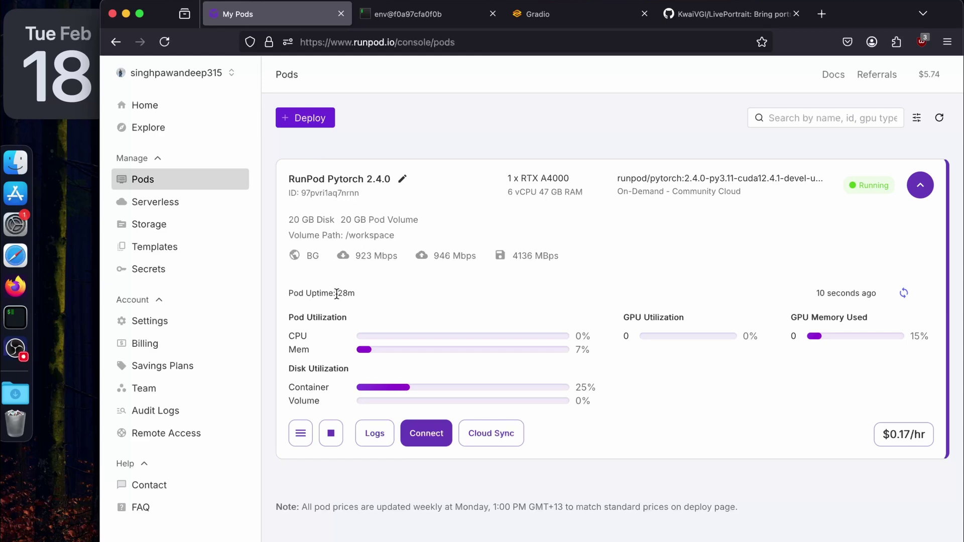
left_click(331, 434)
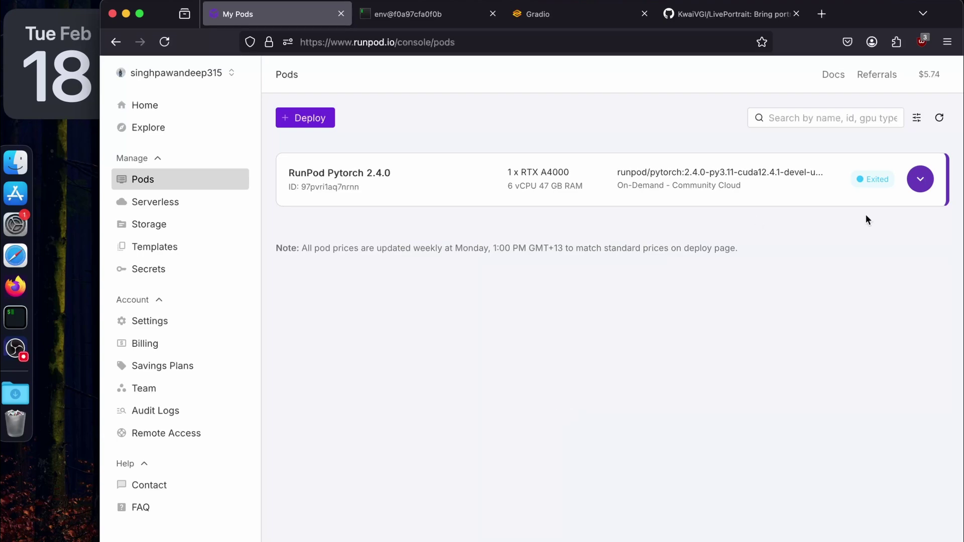
left_click(858, 192)
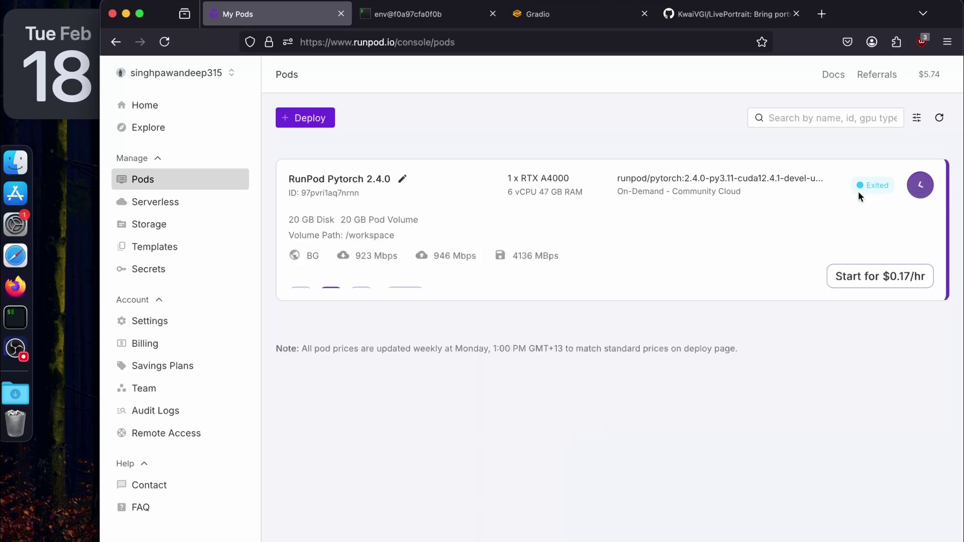
left_click(362, 302)
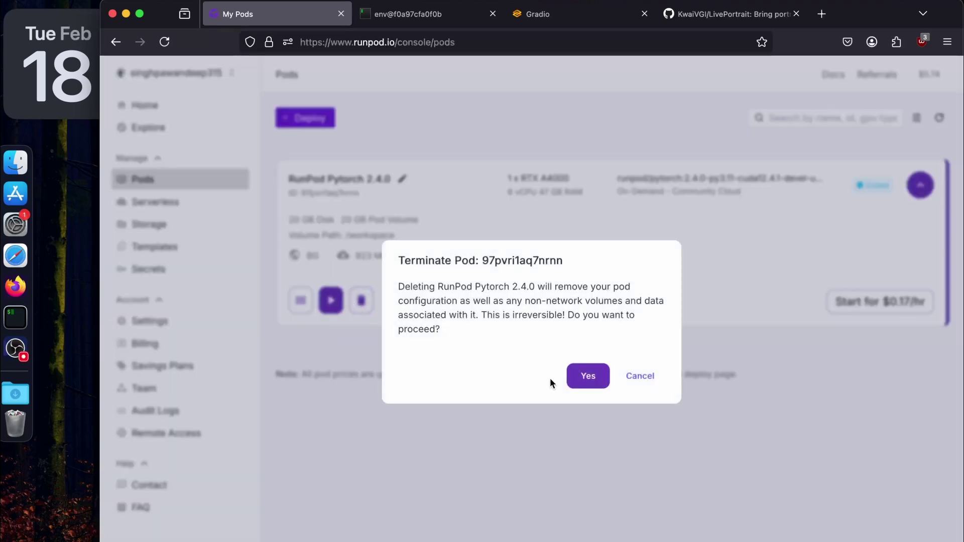
left_click(601, 384)
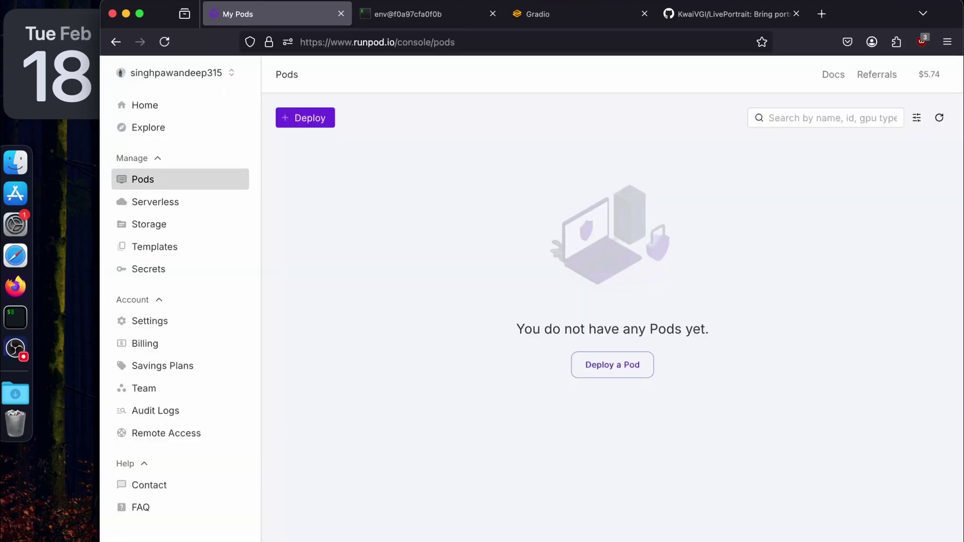
Step: Show the top of the KwaiVGI/LivePortrait GitHub page and close the RunPod pods tab
left_click(728, 13)
scroll(356, 209, "up", 15)
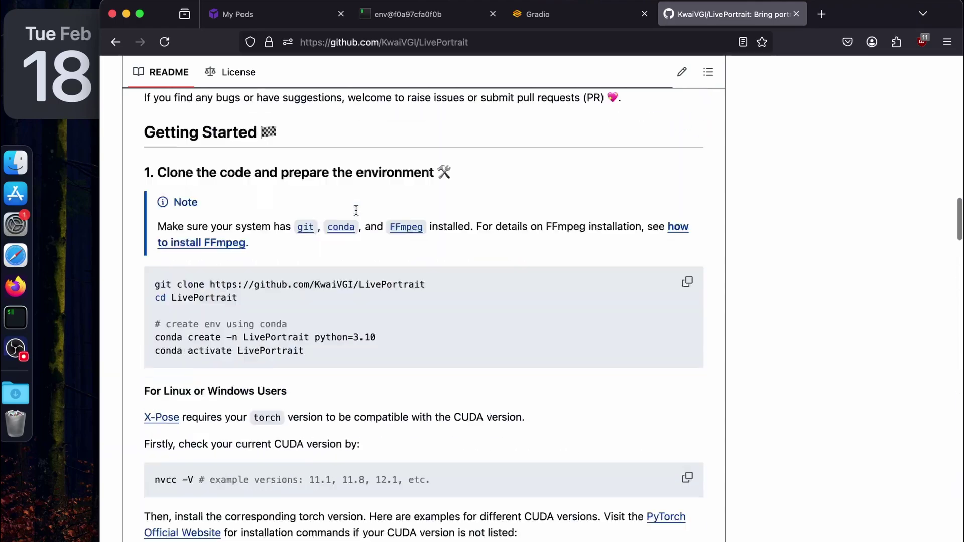
scroll(357, 210, "up", 15)
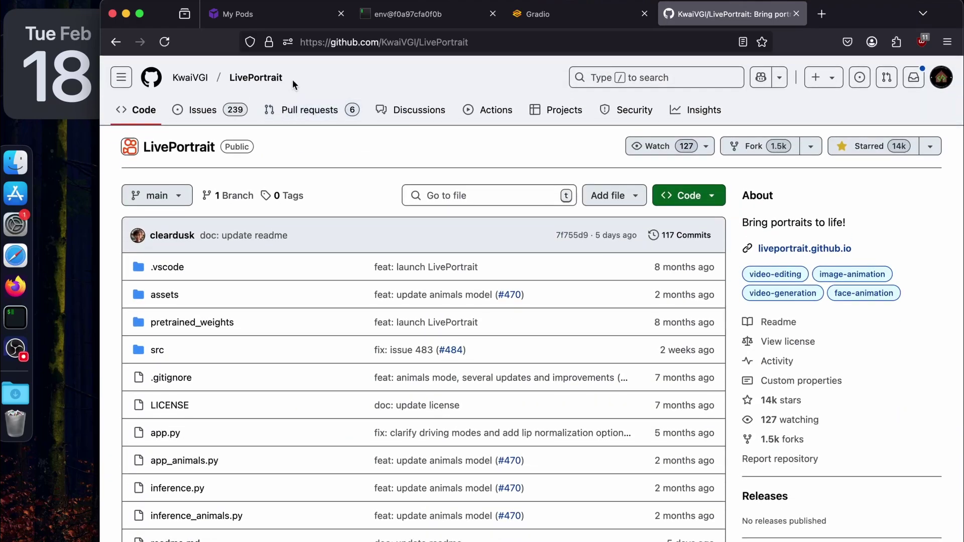
left_click(341, 13)
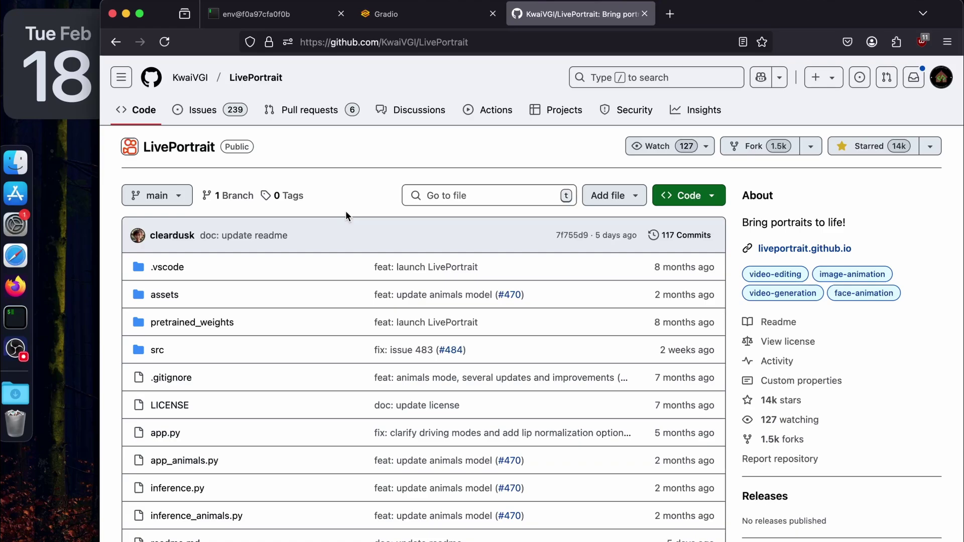
scroll(346, 210, "down", 10)
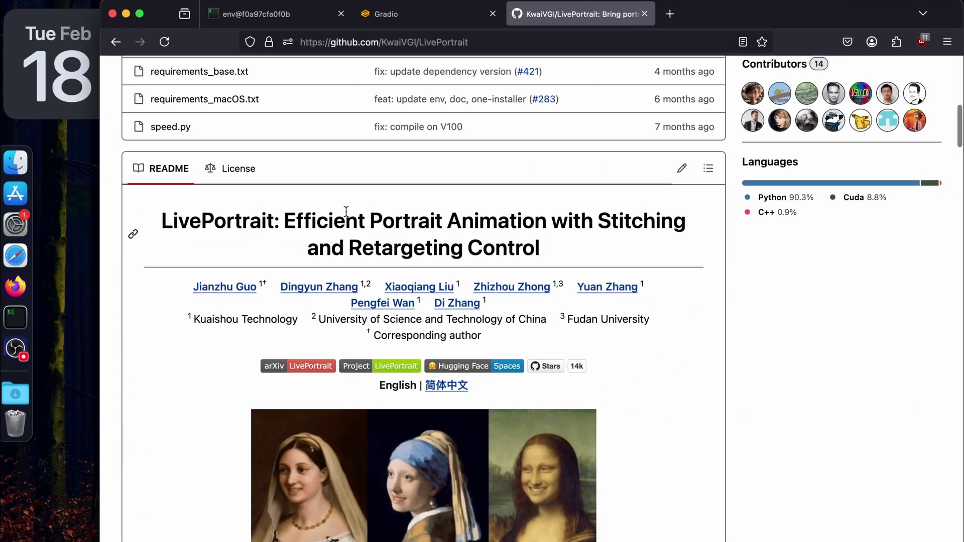
scroll(346, 210, "up", 10)
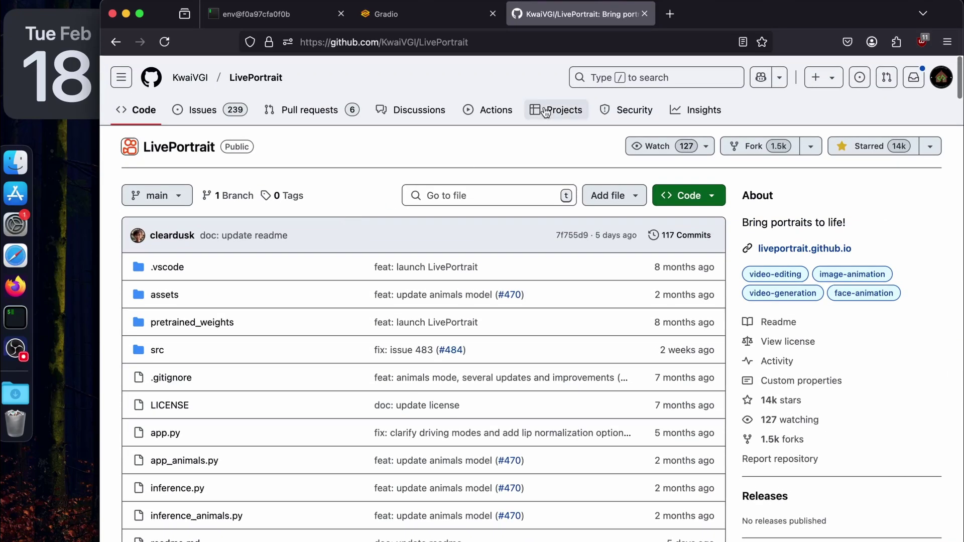